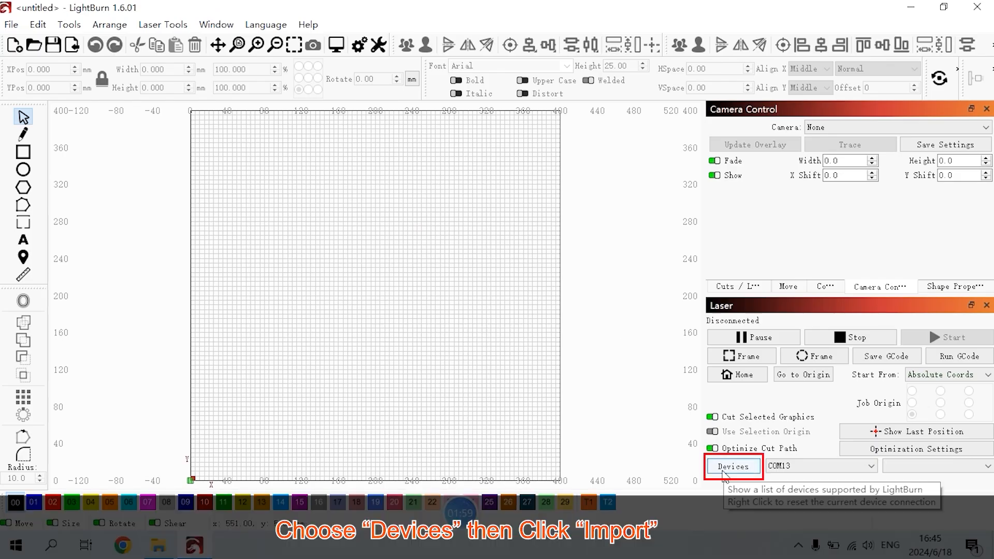
Import the ACMER P3 24W.lbdev device profile from the Software folder on drive D and select it in the device list
left_click(725, 470)
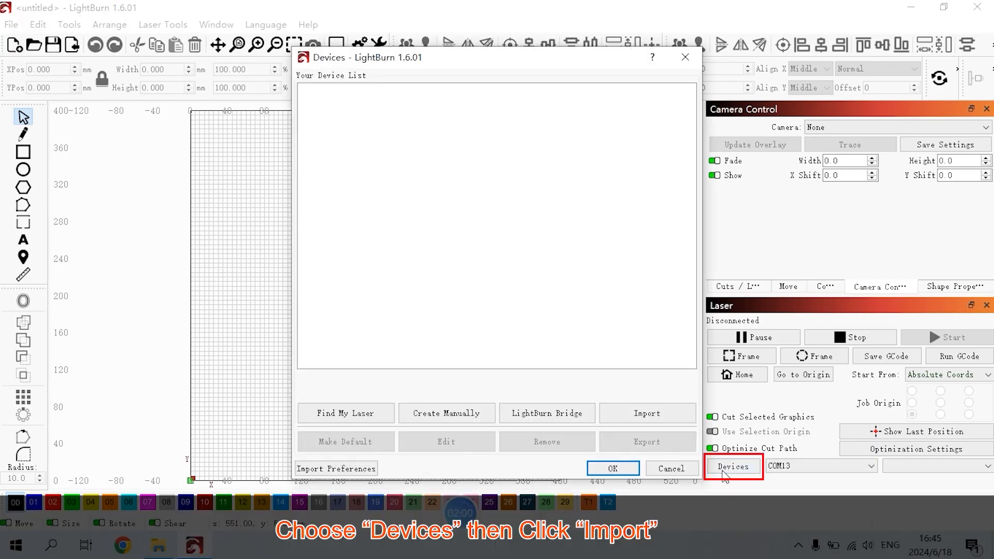
left_click(677, 422)
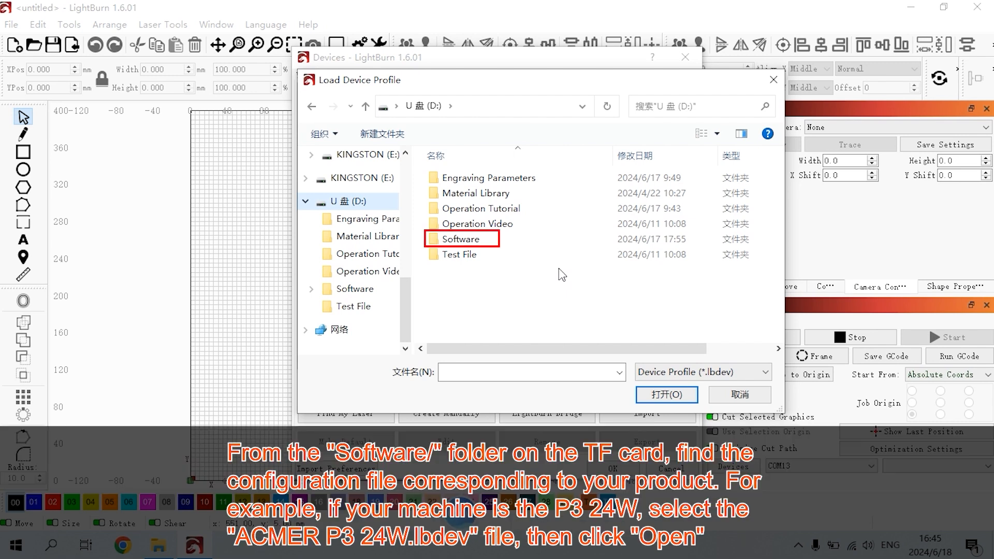
double_click(497, 241)
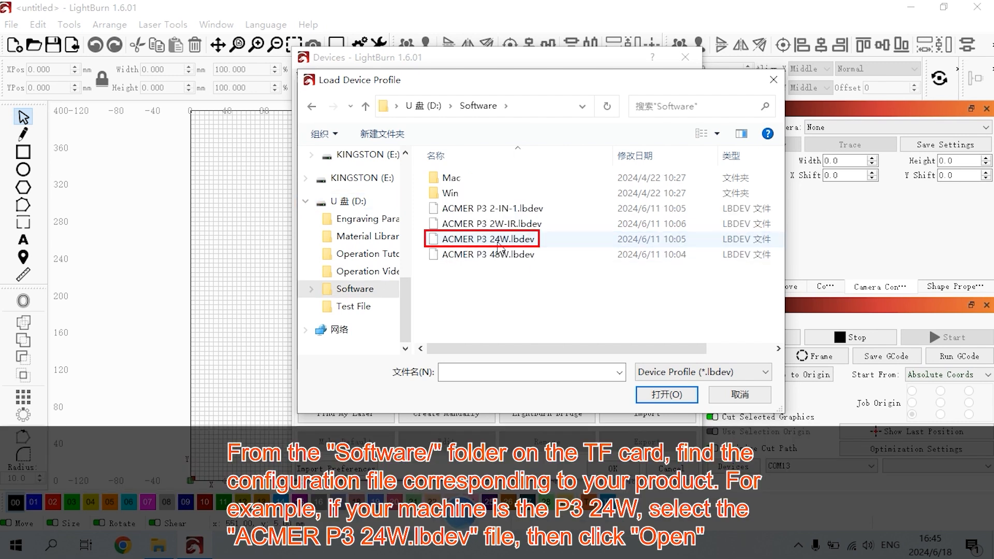
left_click(499, 240)
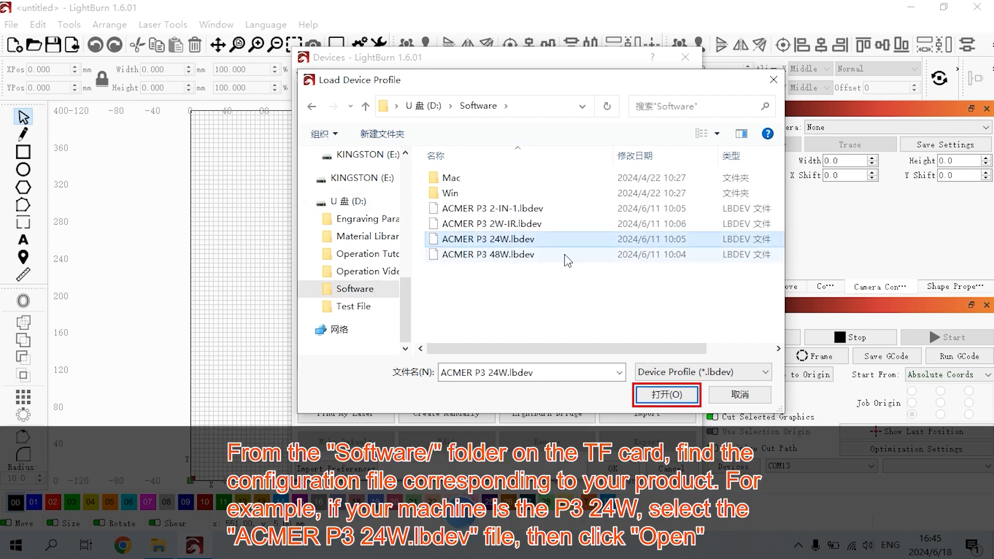
left_click(668, 394)
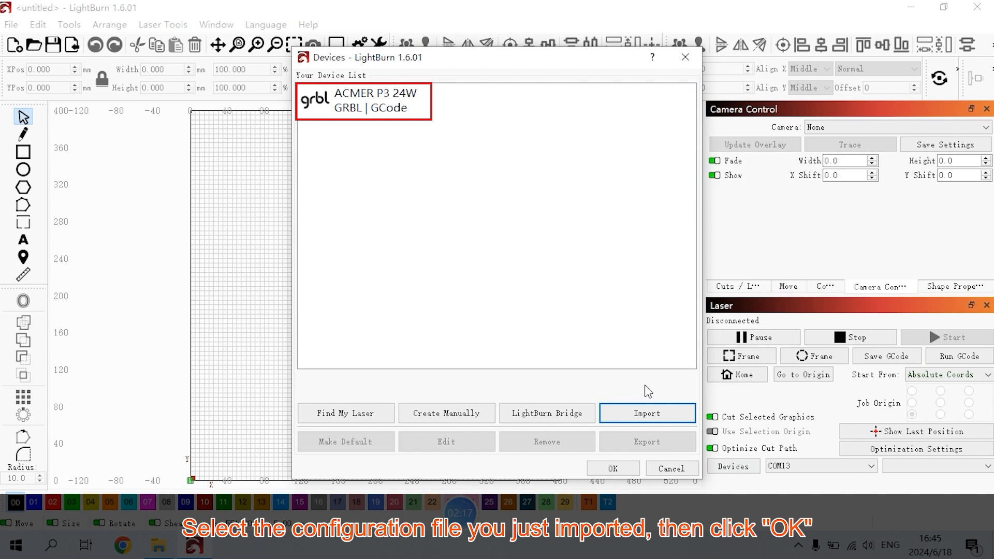
left_click(417, 115)
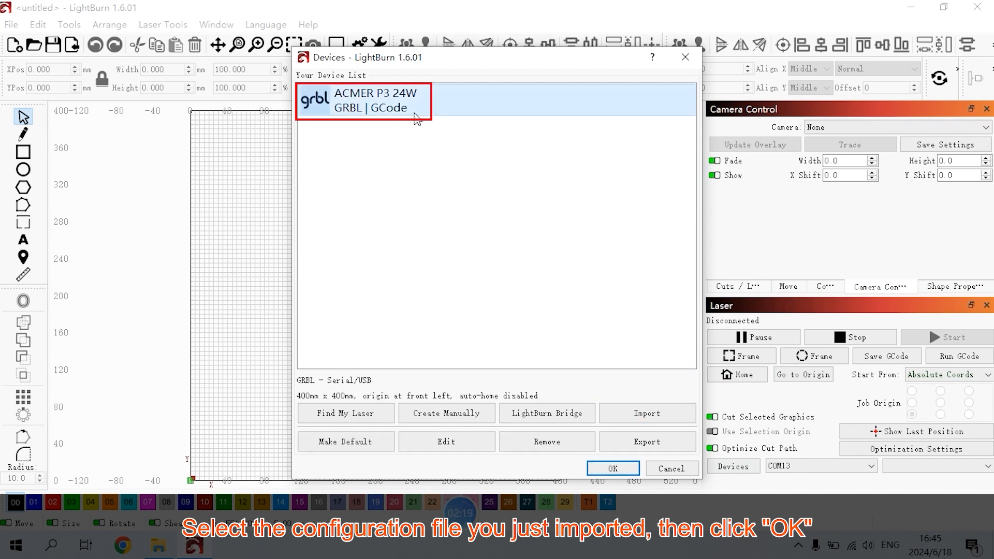
left_click(613, 469)
Connect to the ACMER P3 24W device on port COM13 and check the connection messages in the console
left_click(891, 468)
left_click(905, 484)
left_click(849, 468)
left_click(831, 494)
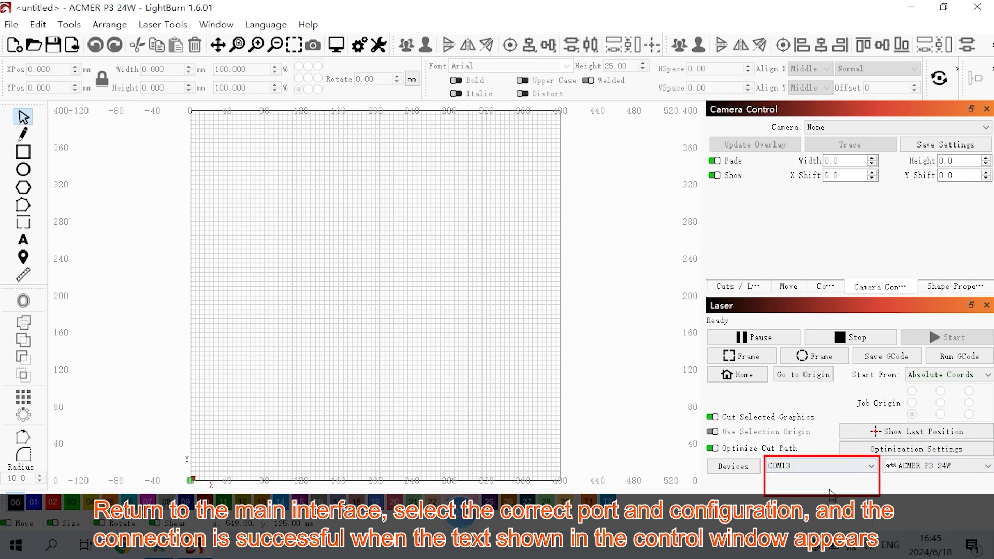
left_click(823, 286)
scroll(819, 194, "up", 1)
scroll(752, 175, "down", 1)
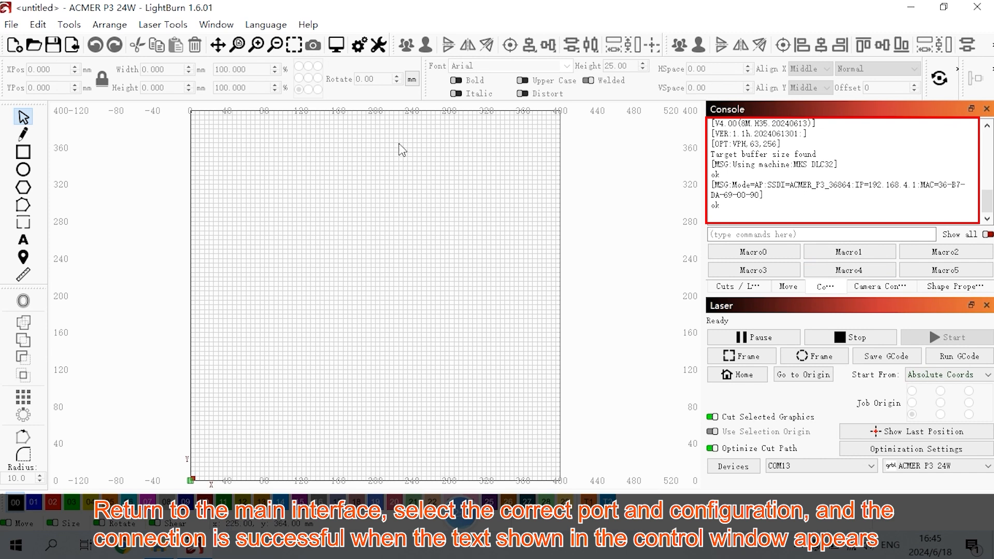
Set the speed units to mm/min in the settings and show the Camera Control window
left_click(359, 45)
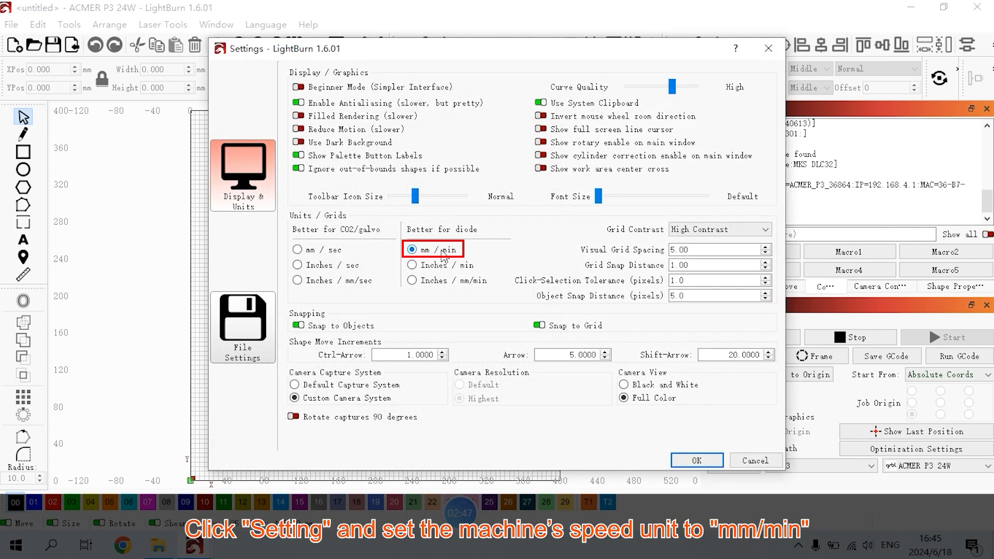
left_click(704, 460)
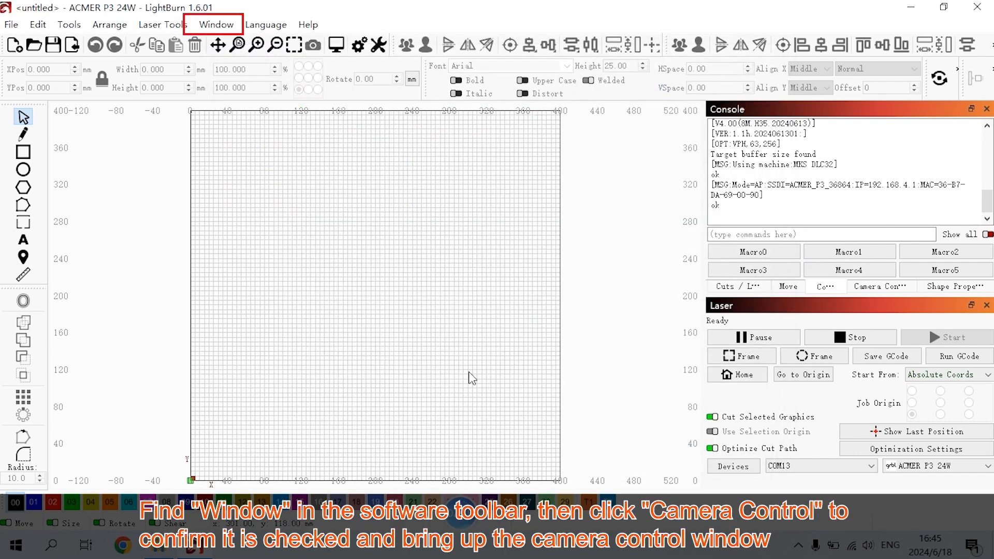
left_click(216, 24)
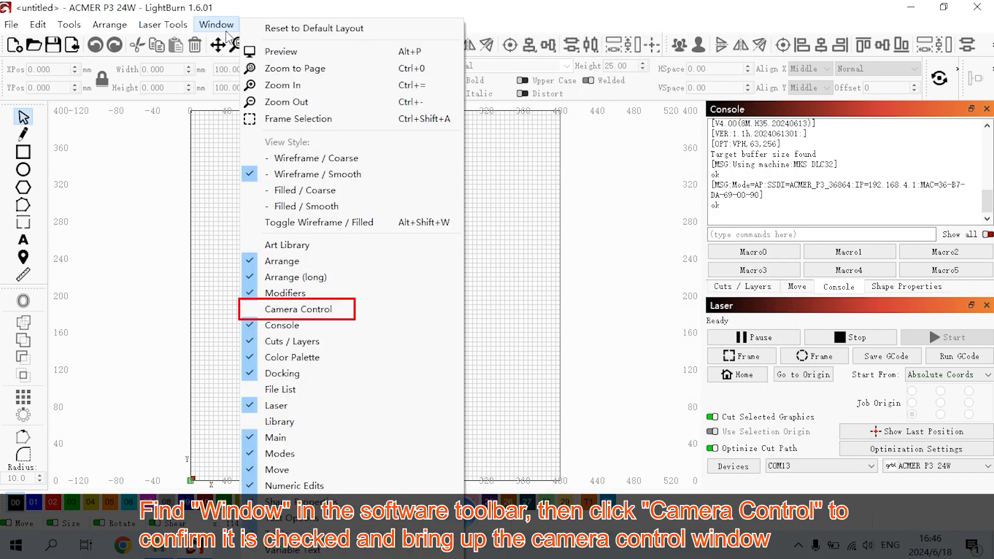
left_click(330, 309)
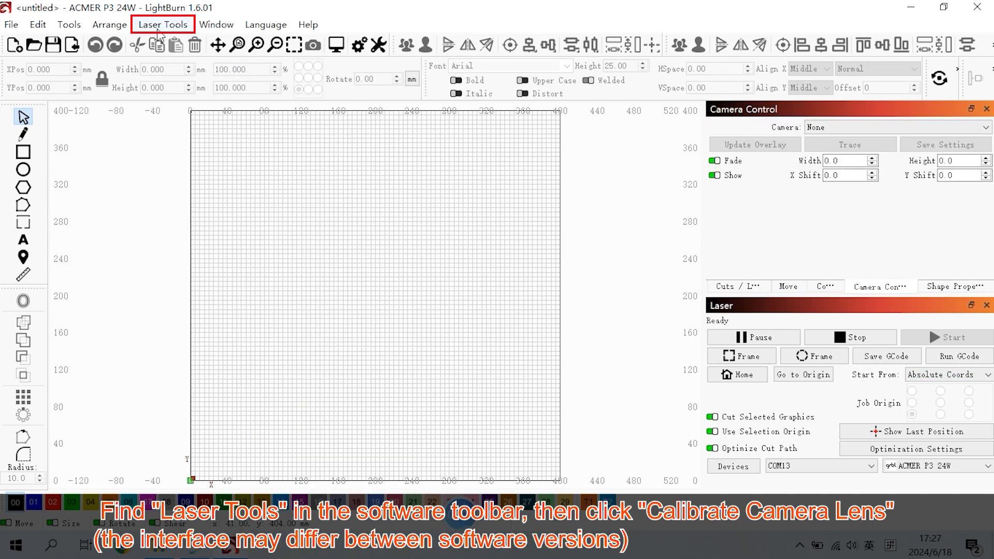
Start the camera lens calibration with the P3 Camera and the Standard Lens option
left_click(160, 28)
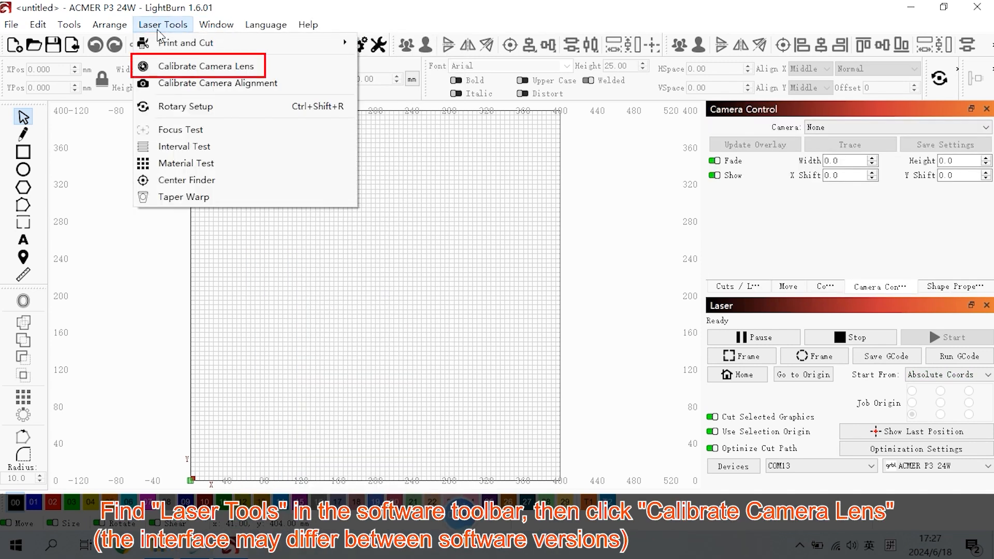
left_click(177, 67)
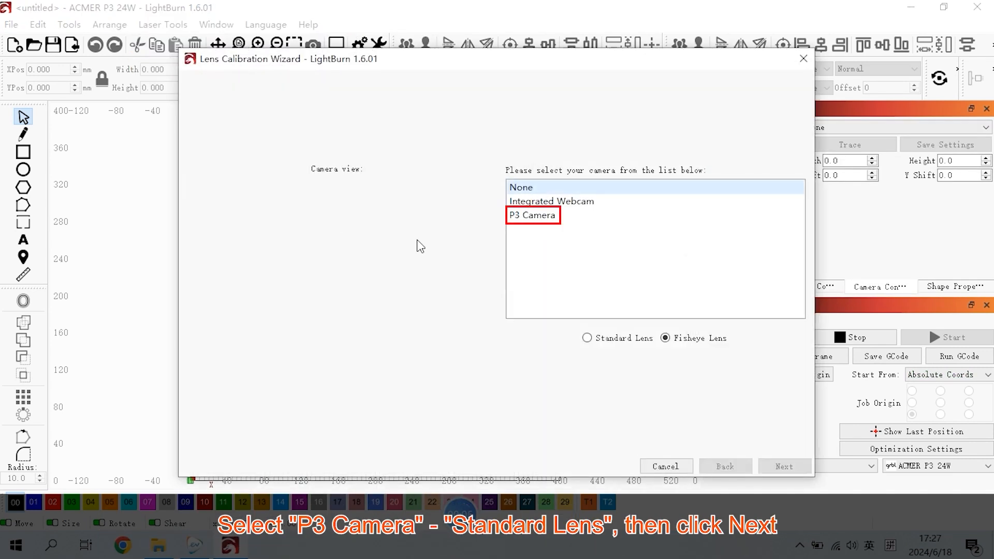
left_click(532, 215)
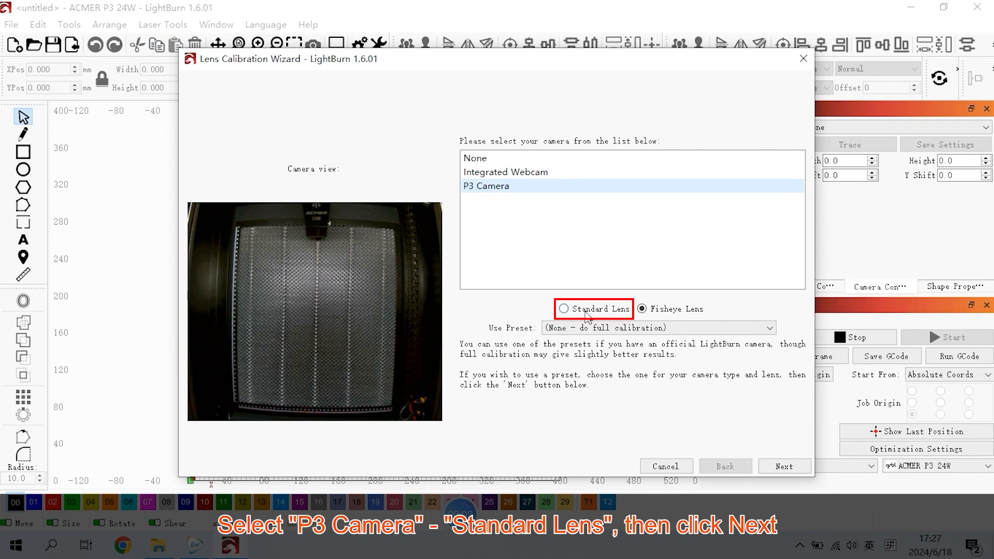
left_click(587, 313)
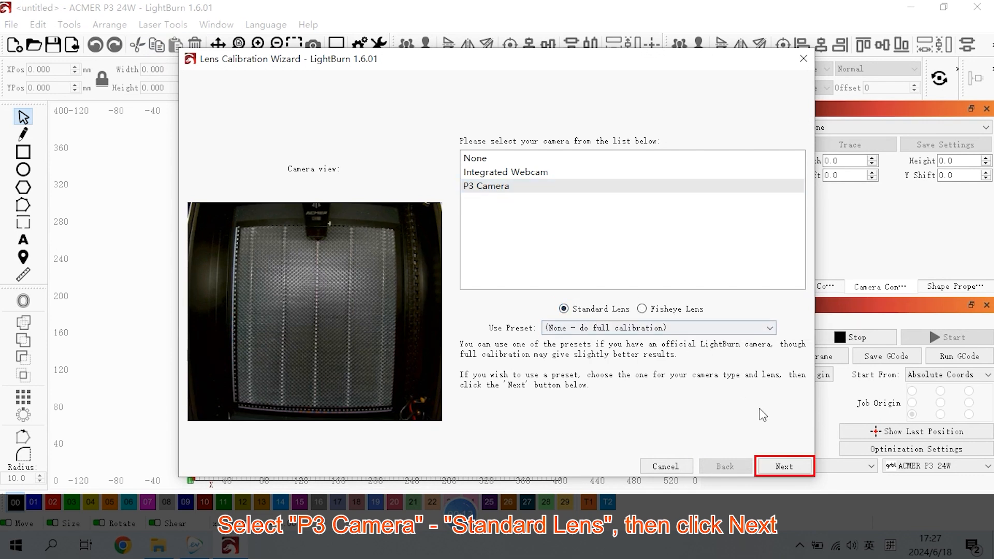
left_click(790, 467)
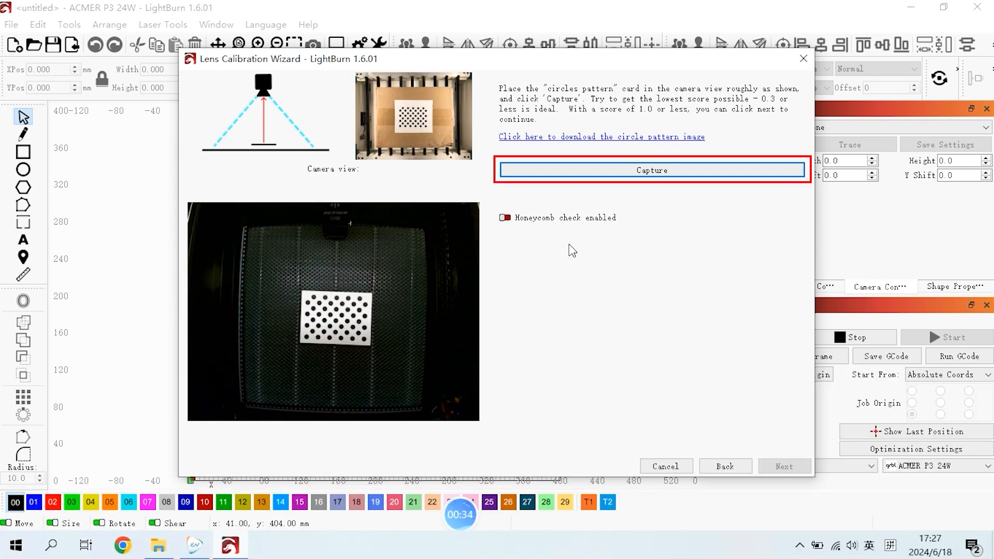
Capture the circles pattern card at the bed's centre, bottom, left, right and top edge positions, continuing the calibration after each capture
left_click(632, 171)
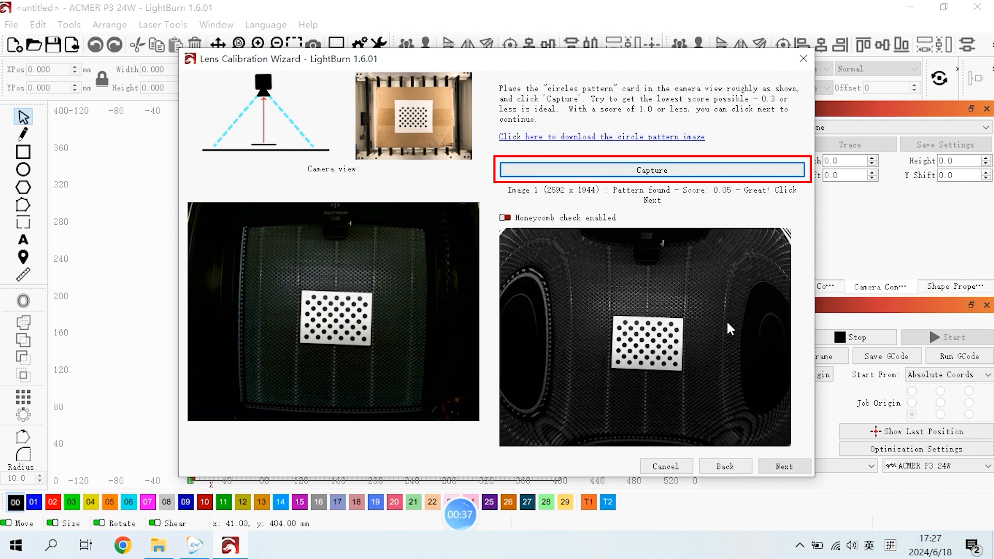
left_click(777, 467)
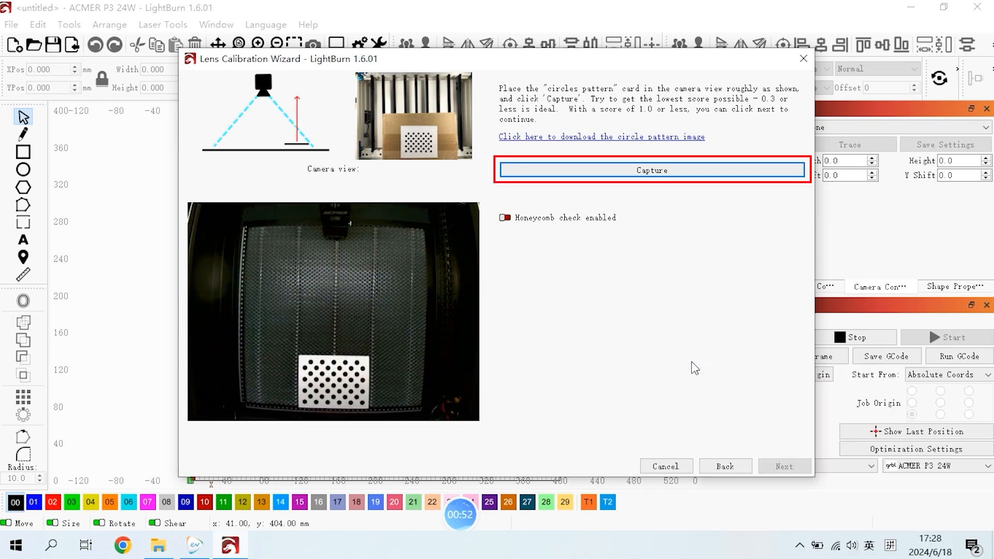
left_click(628, 175)
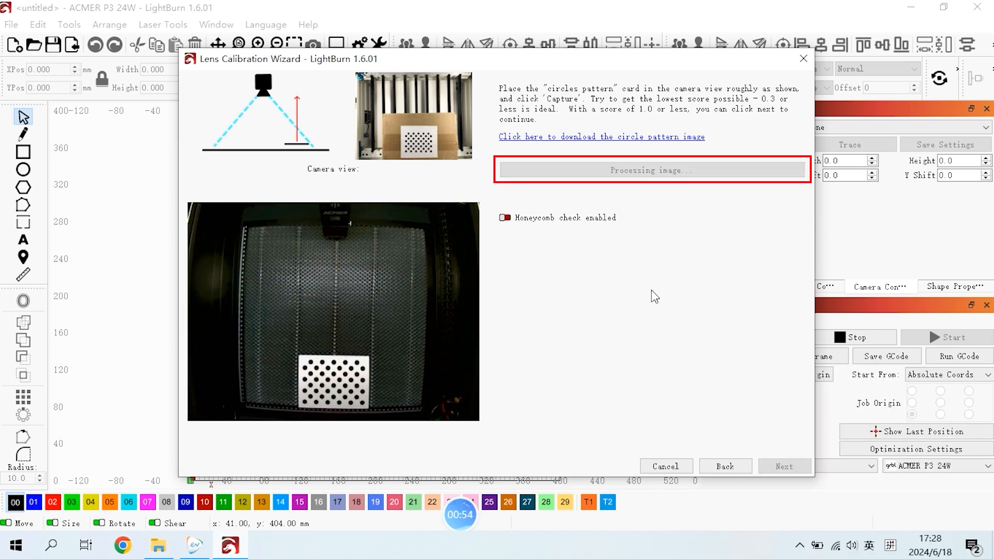
left_click(783, 465)
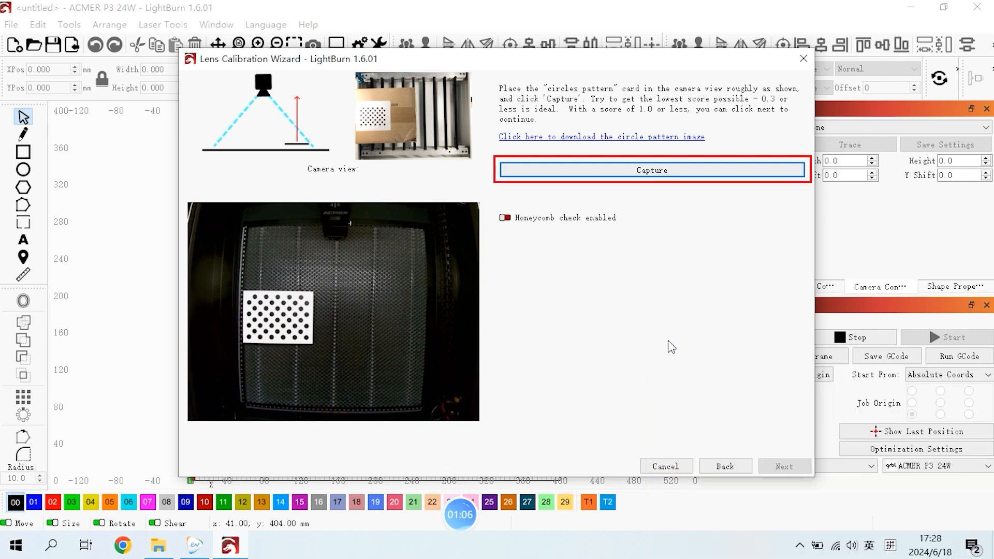
left_click(659, 177)
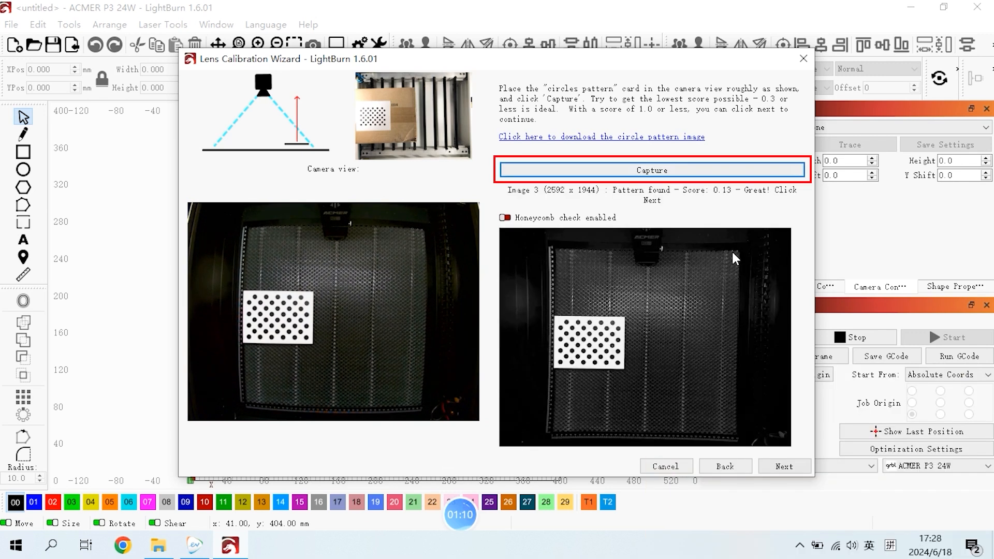
left_click(791, 467)
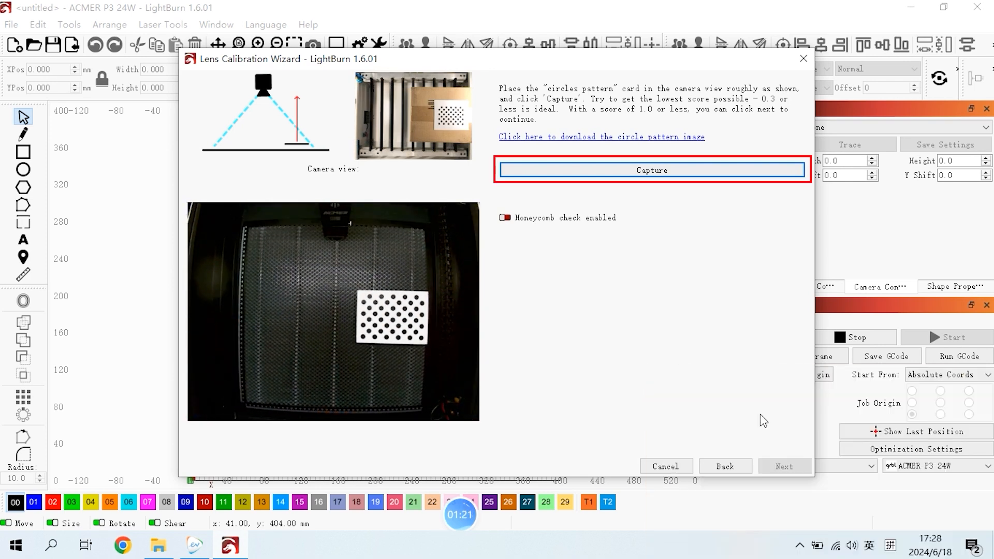
left_click(675, 176)
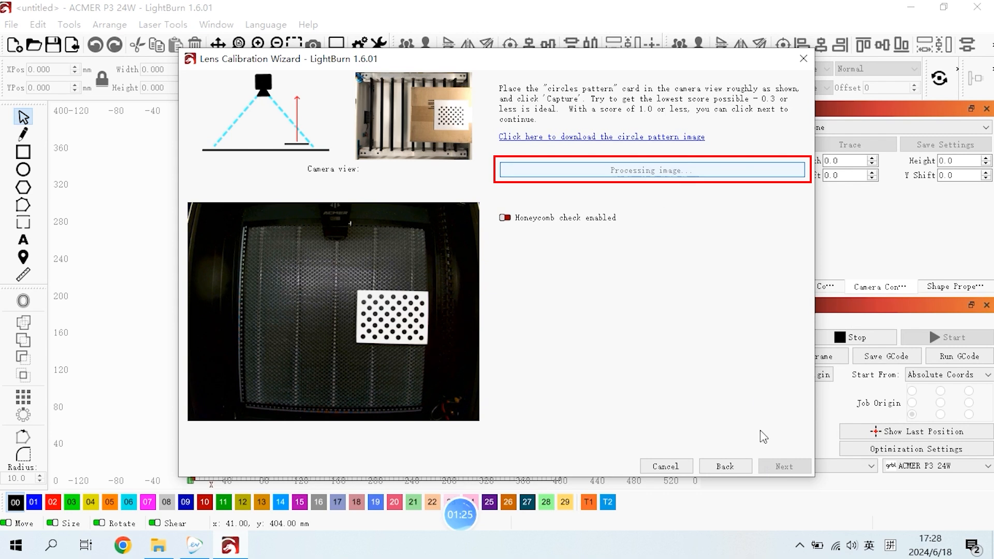
left_click(780, 468)
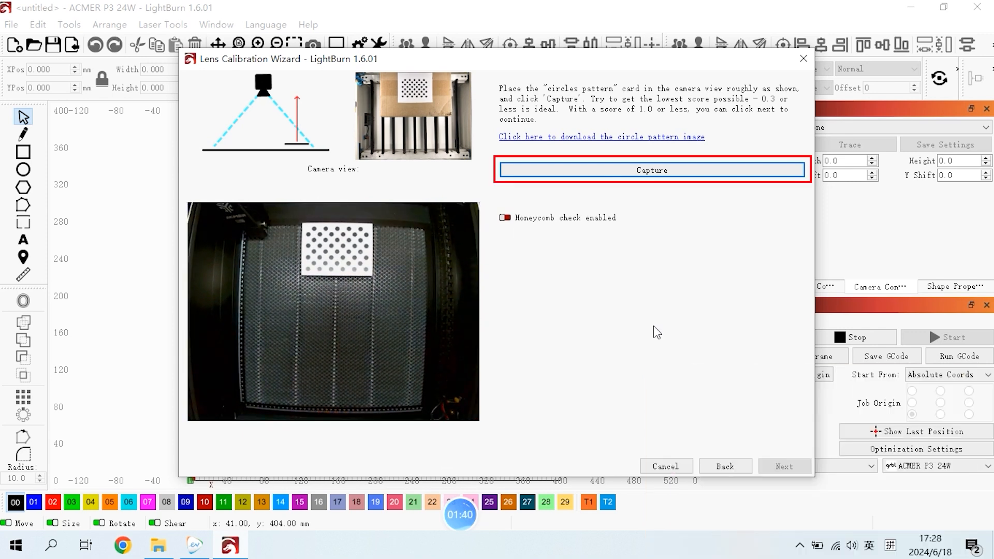
left_click(542, 171)
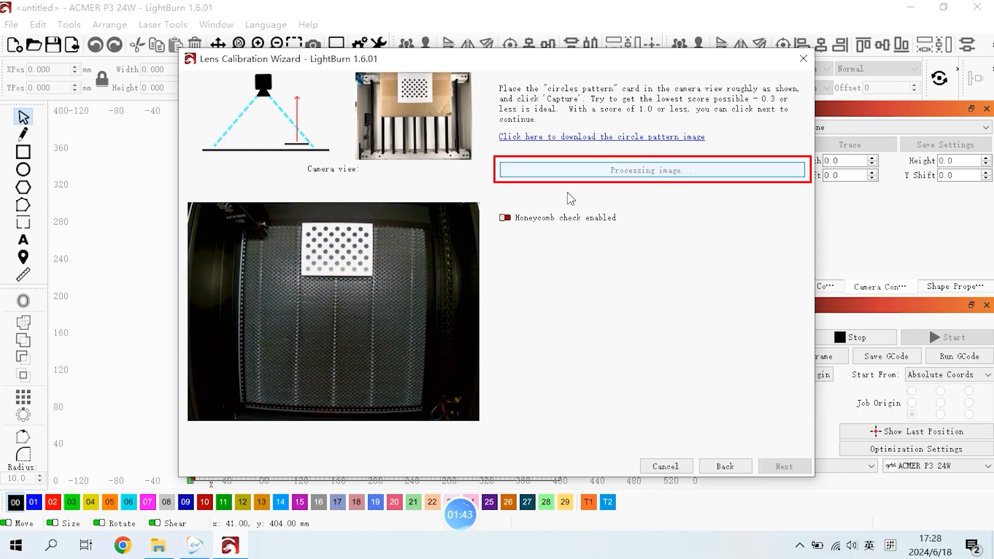
left_click(784, 467)
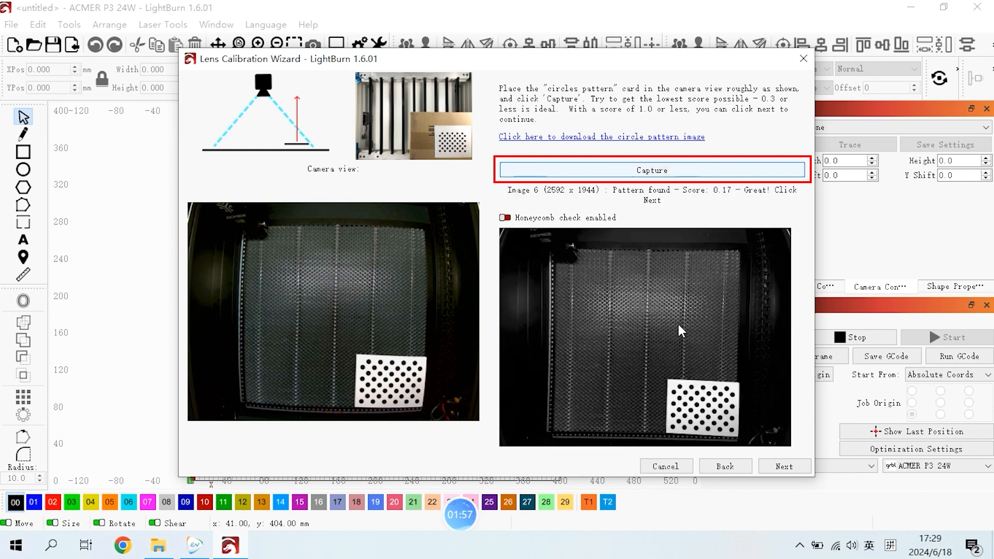
Capture the circles pattern card at the four corner positions of the bed and finish the lens calibration to store it
left_click(784, 467)
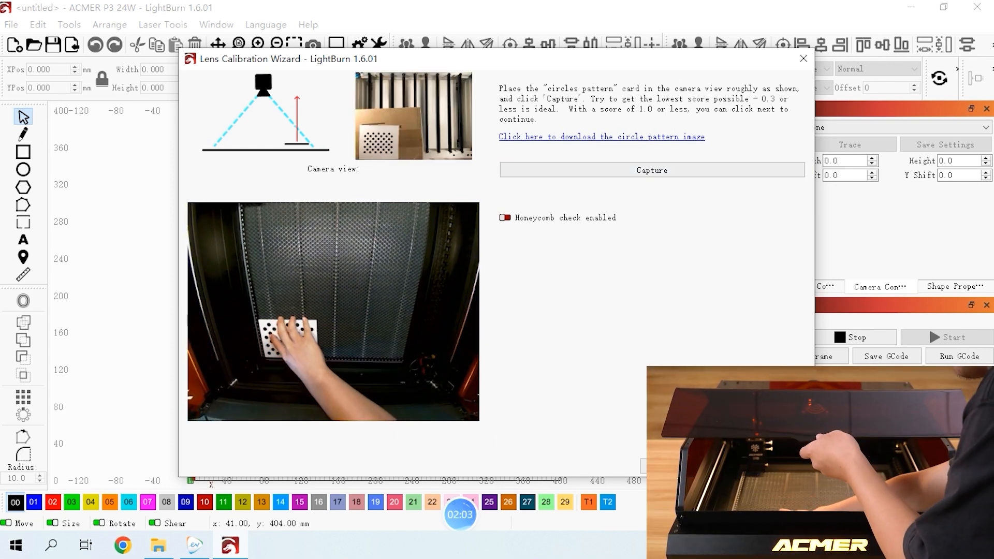
left_click(642, 173)
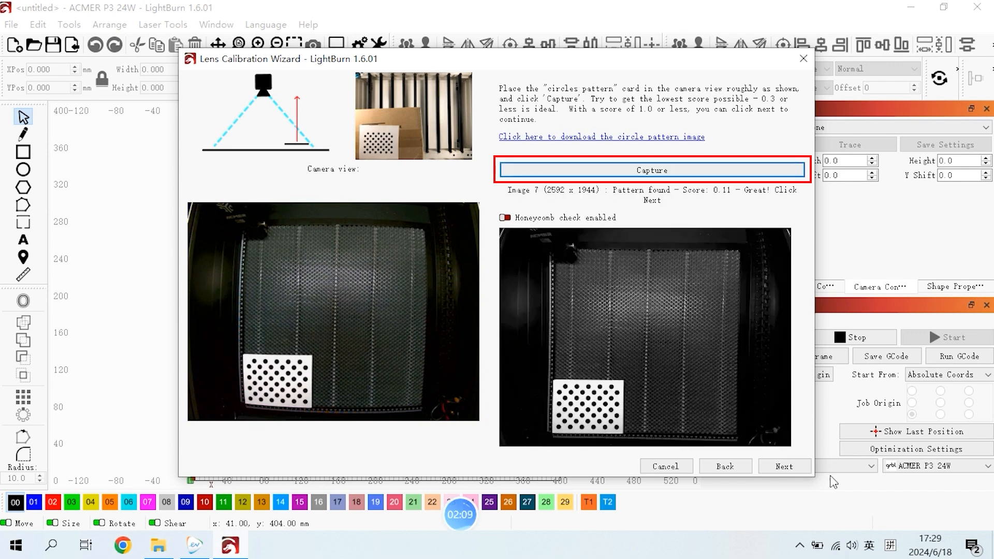
left_click(784, 466)
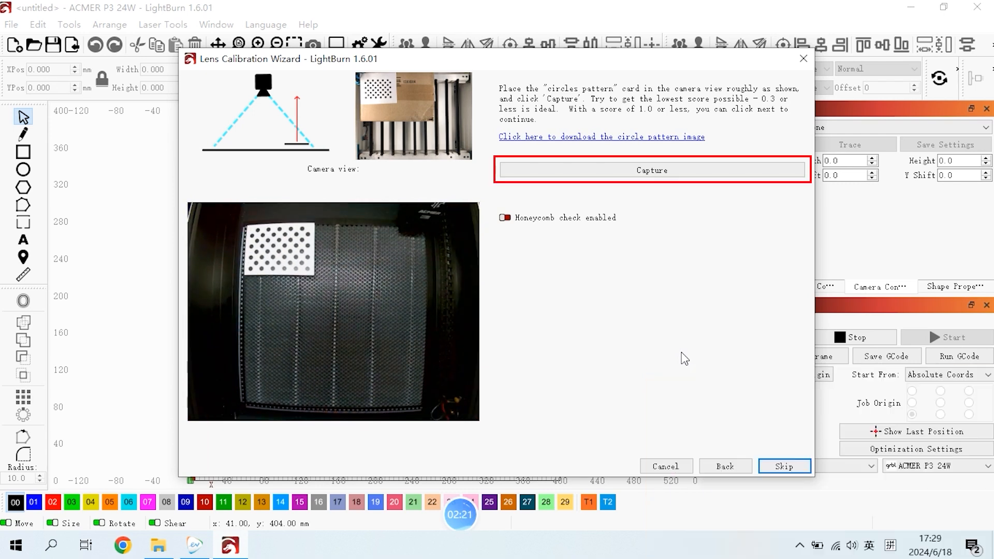
left_click(696, 166)
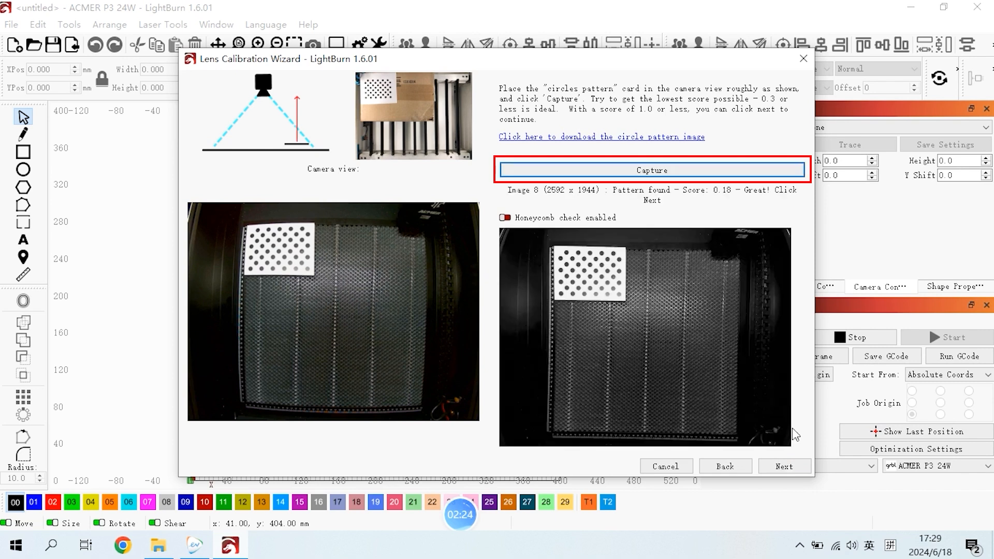
left_click(795, 471)
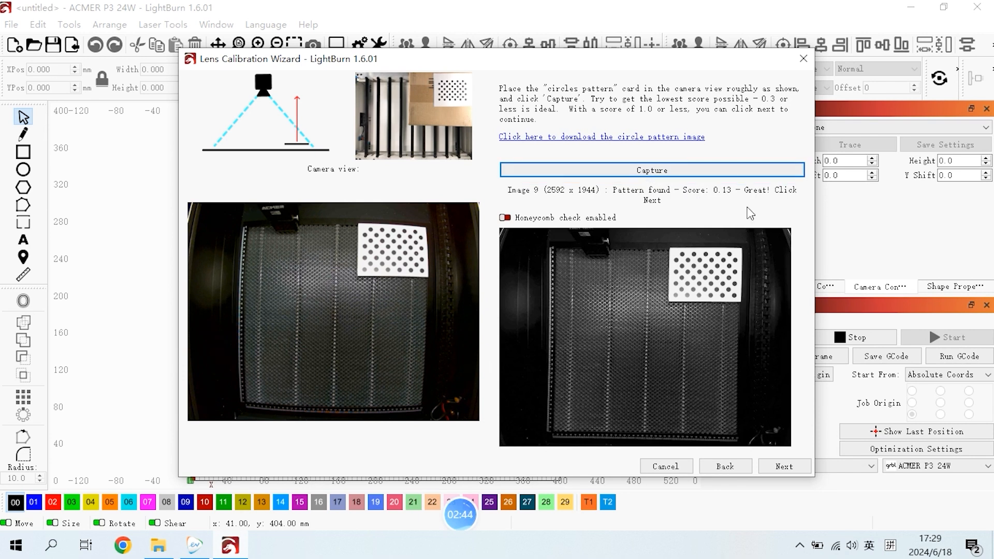
left_click(784, 467)
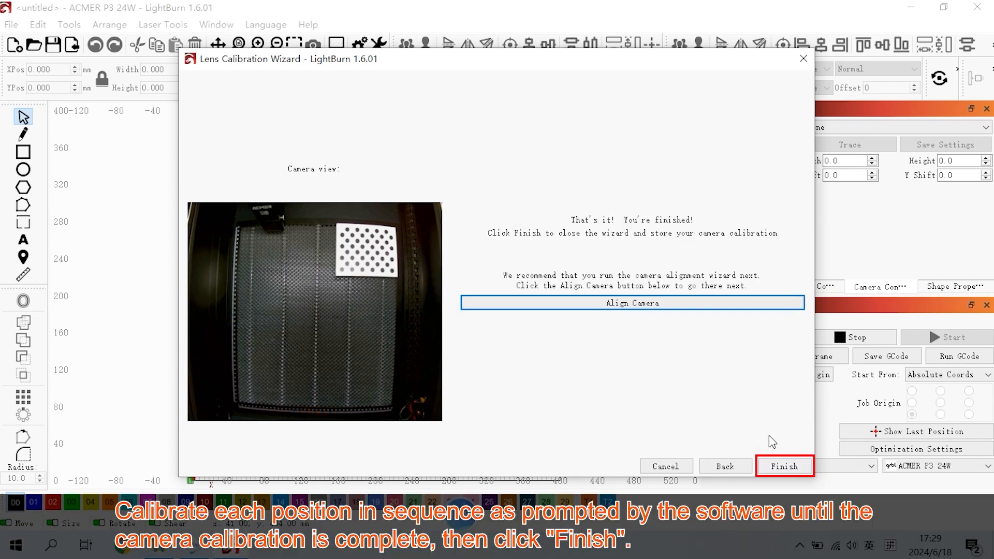
left_click(785, 466)
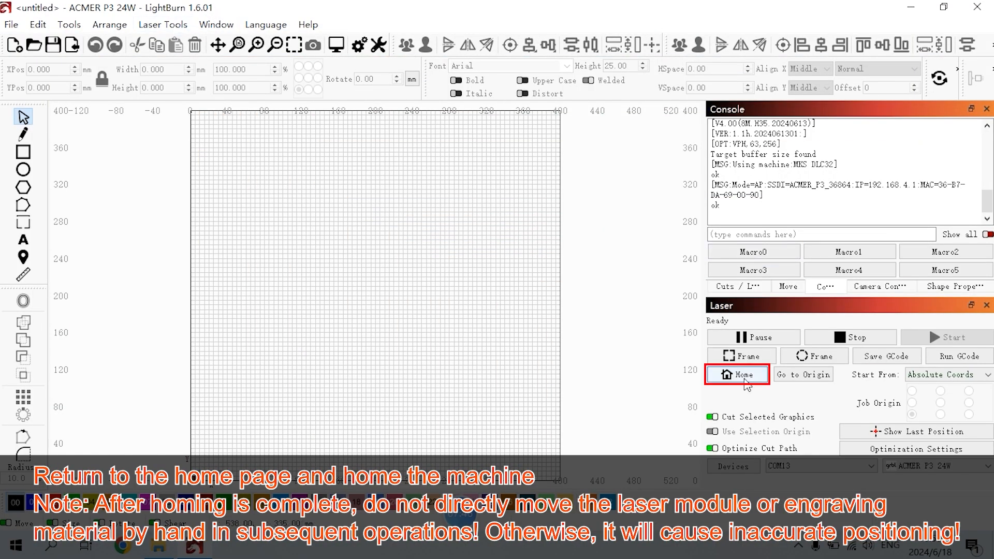
Home the laser machine
left_click(745, 379)
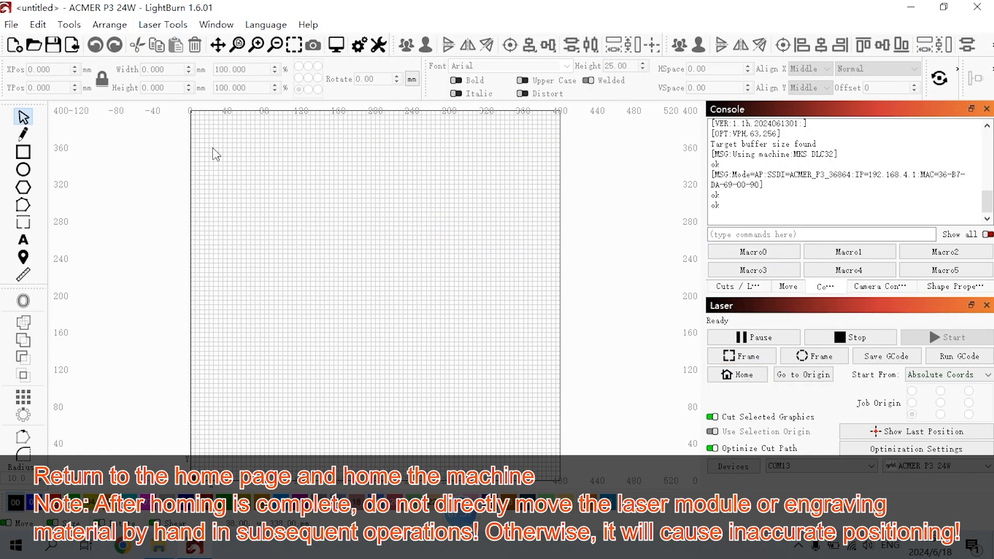
Start the camera alignment with the P3 Camera and proceed to the alignment pattern settings
left_click(163, 25)
left_click(178, 83)
left_click(362, 268)
left_click(428, 154)
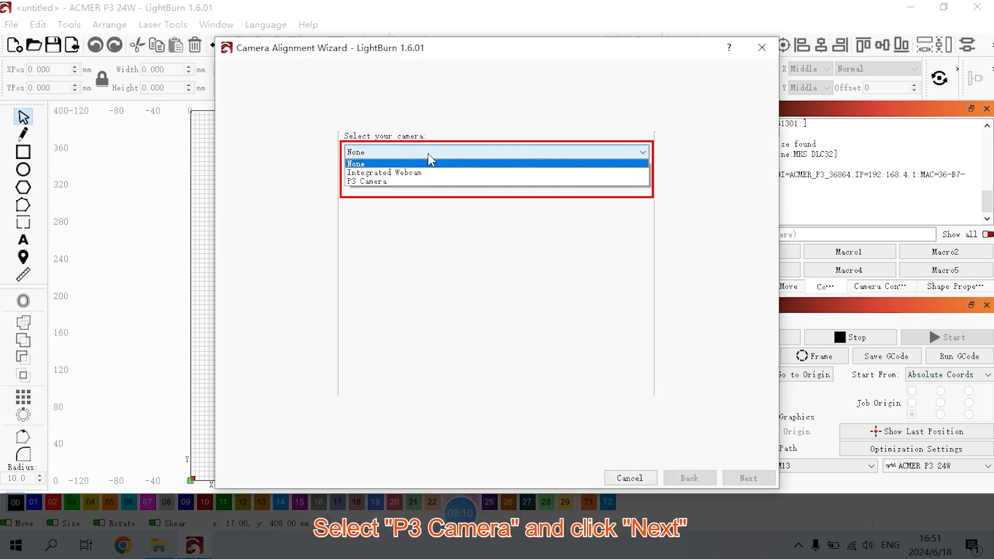
left_click(421, 181)
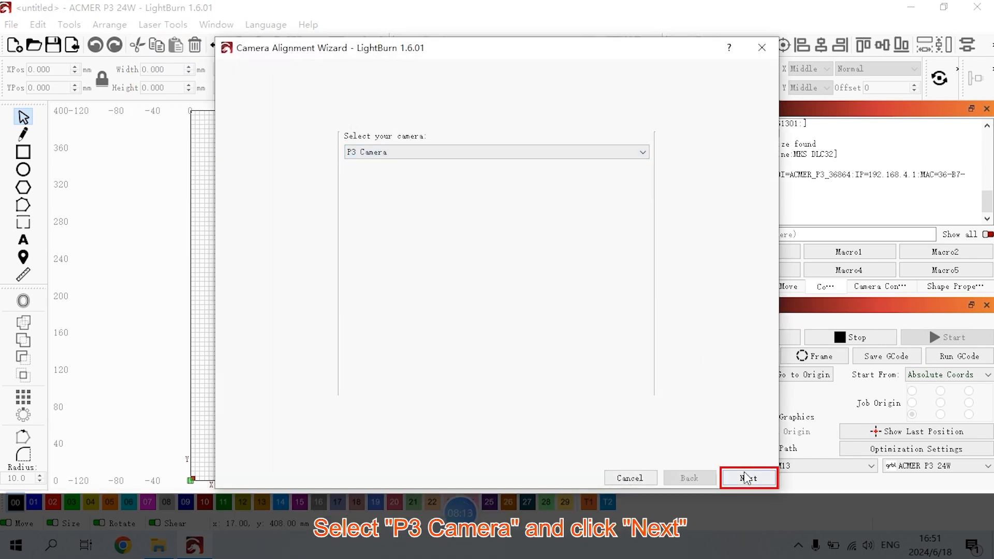
left_click(746, 477)
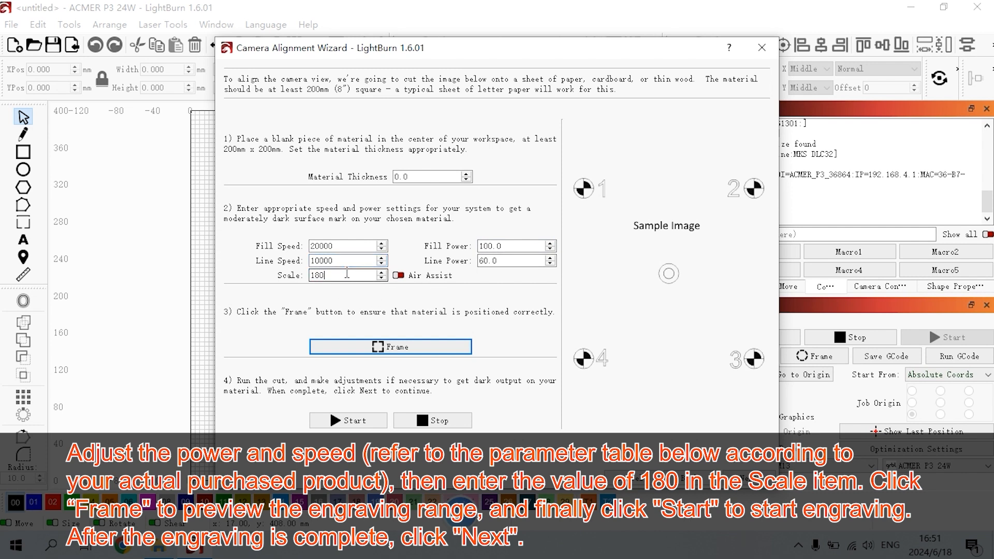
Frame and engrave the alignment pattern with fill speed 20000, fill power 100, line speed 10000, line power 60 and scale 180
left_click(396, 348)
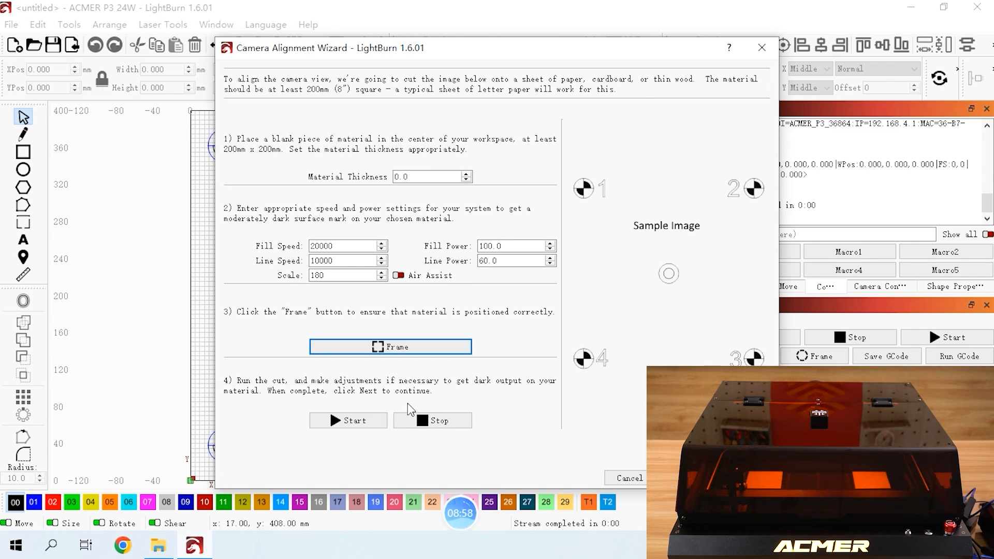
left_click(349, 421)
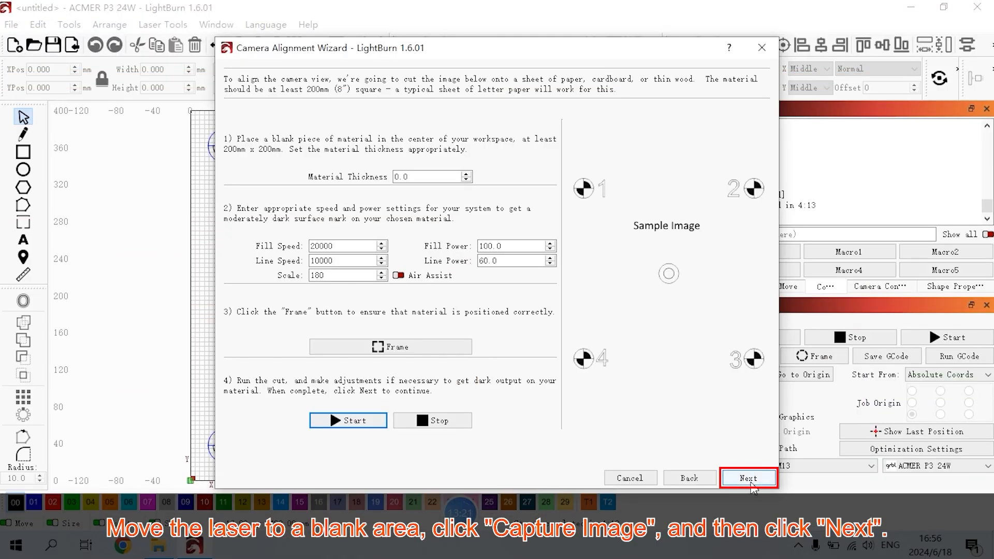
left_click(749, 479)
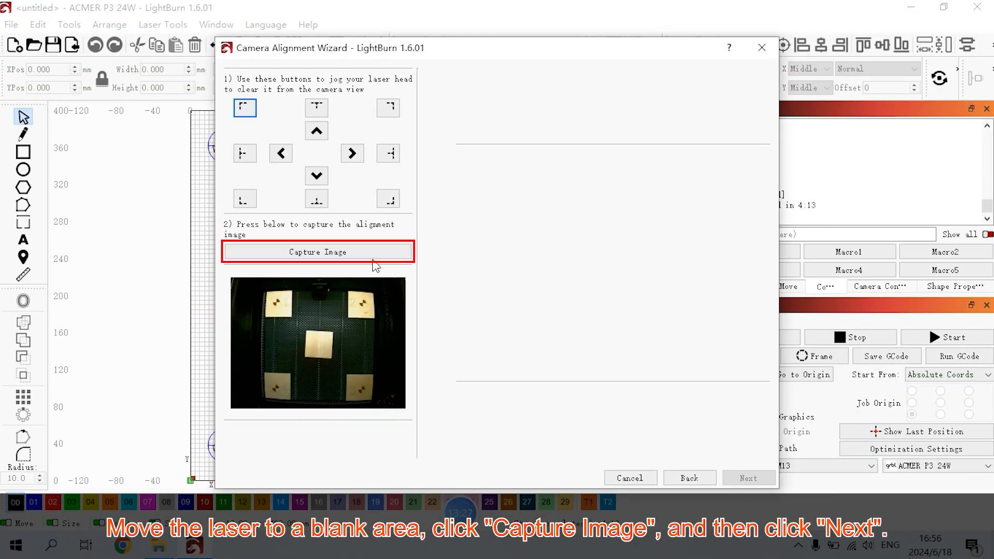
Capture the alignment image and mark the exact centre of corner mark 1
left_click(368, 254)
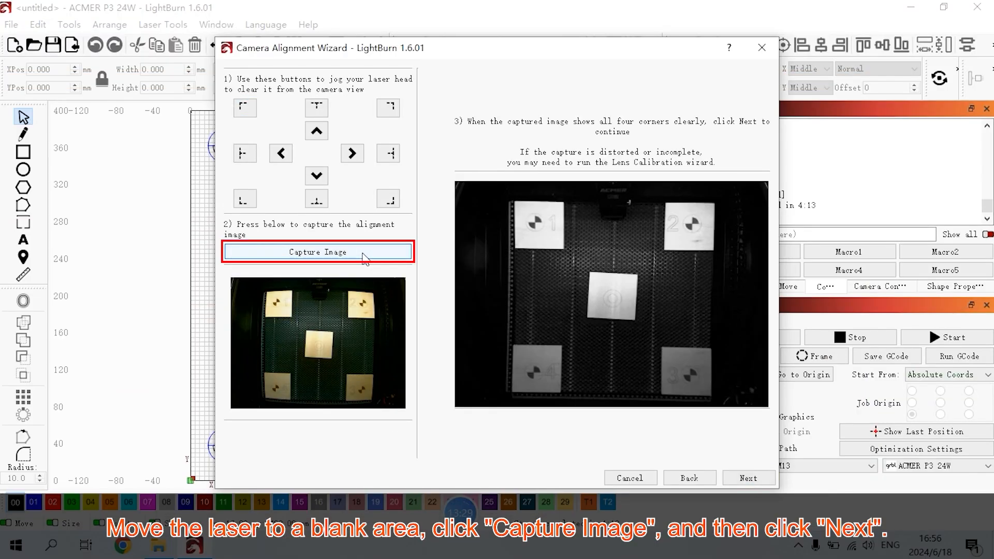
left_click(748, 477)
scroll(402, 184, "up", 6)
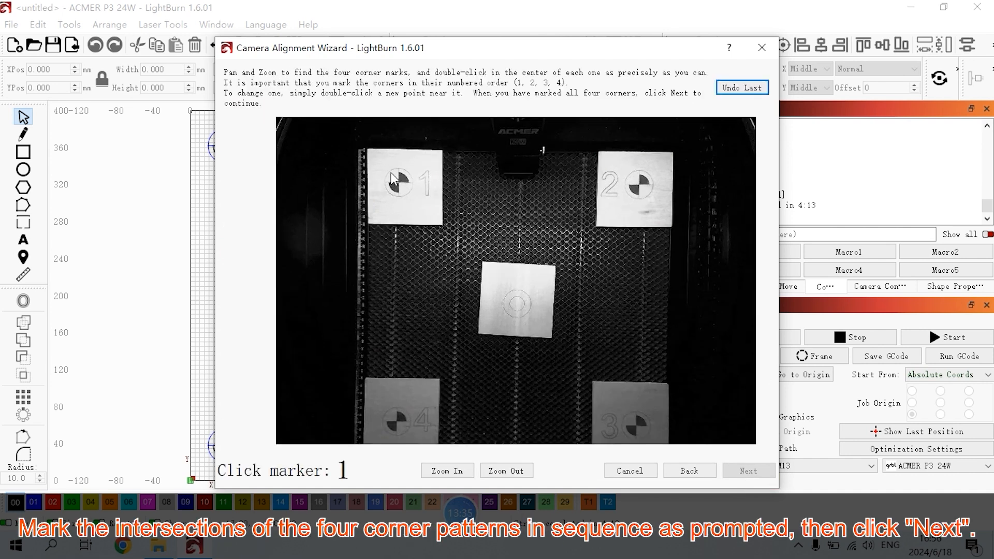
scroll(407, 193, "up", 5)
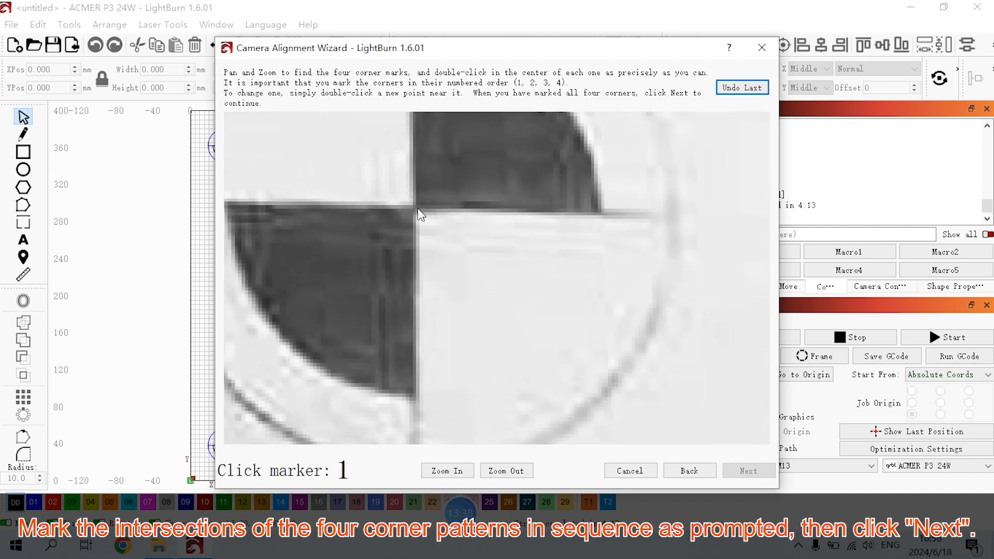
scroll(486, 224, "down", 11)
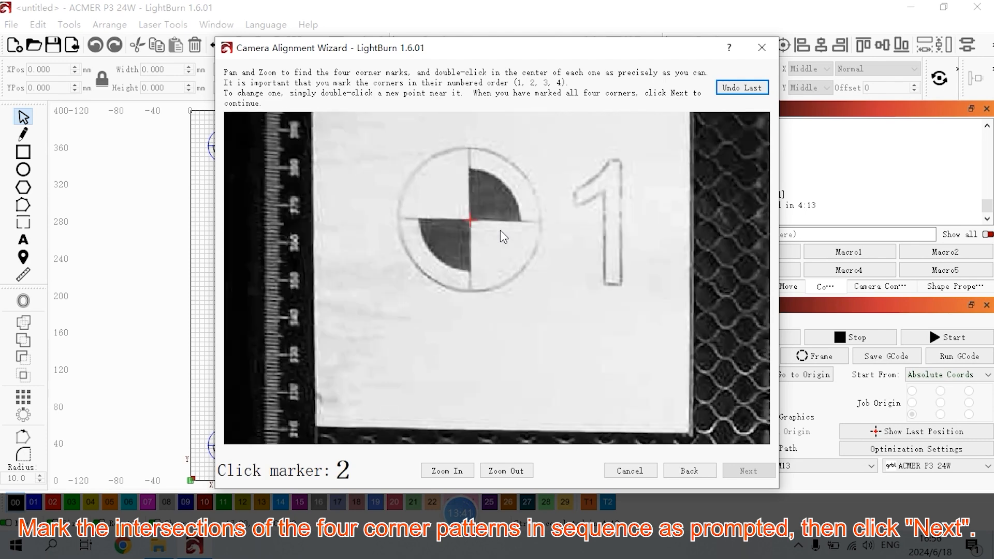
Mark the exact centre of corner mark 2 in the captured alignment image
left_click_drag(568, 242, 333, 202)
scroll(598, 203, "up", 3)
scroll(597, 206, "up", 5)
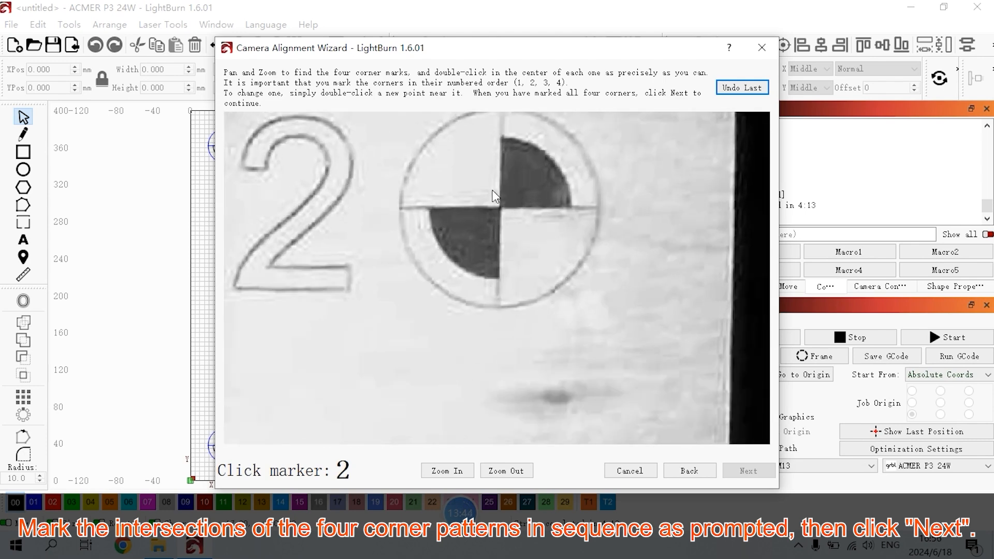
double_click(514, 226)
scroll(534, 248, "down", 10)
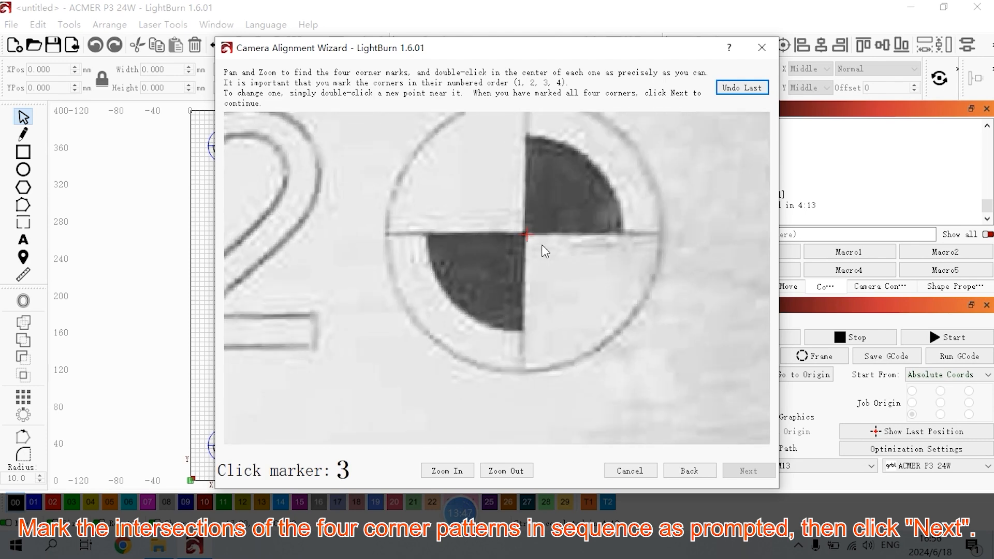
Mark the exact centre of corner mark 3 in the captured alignment image
left_click_drag(537, 389, 551, 263)
left_click_drag(554, 363, 577, 290)
scroll(577, 290, "up", 10)
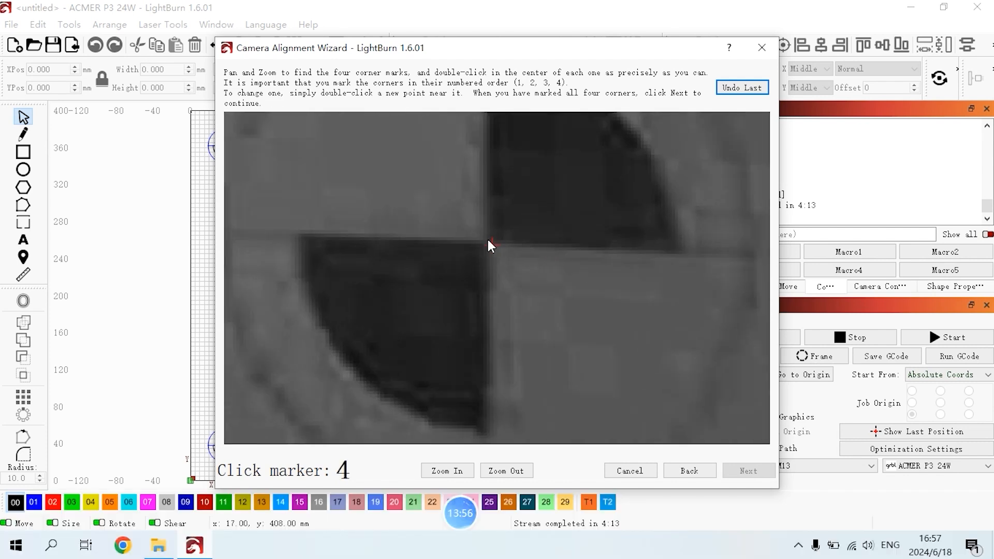
scroll(534, 389, "down", 6)
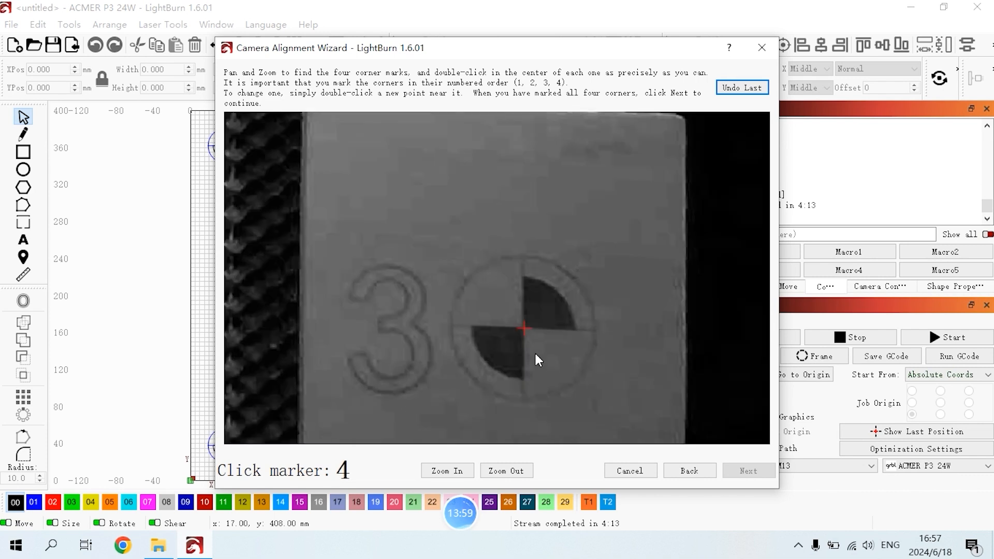
Mark the exact centre of corner mark 4 and finish the camera alignment
scroll(458, 328, "down", 3)
scroll(411, 341, "up", 5)
left_click_drag(410, 343, 426, 319)
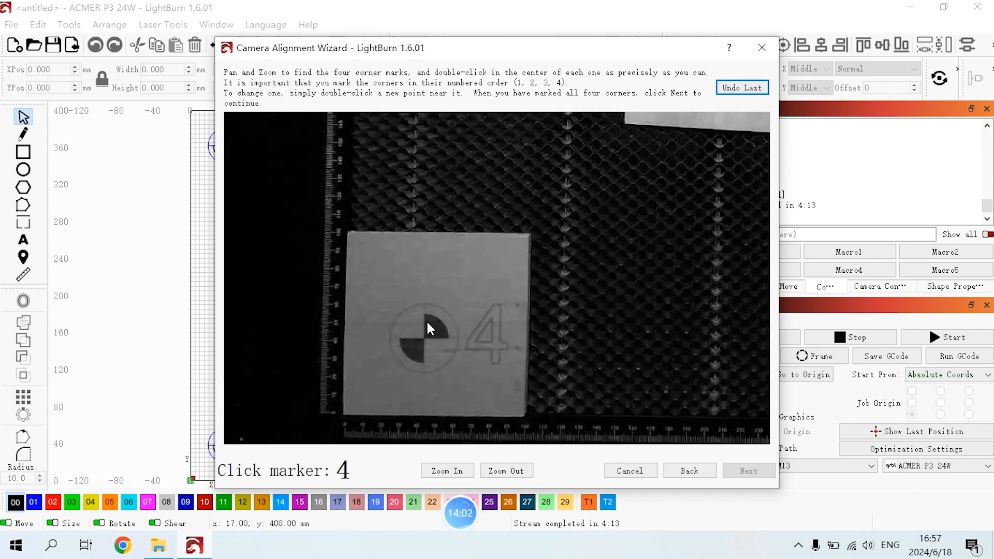
scroll(426, 337, "up", 8)
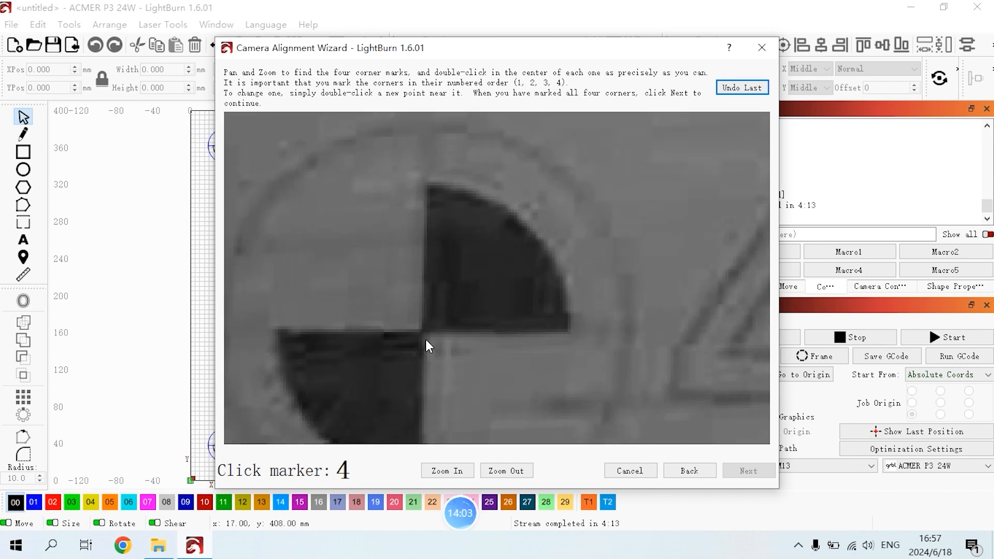
scroll(425, 337, "up", 2)
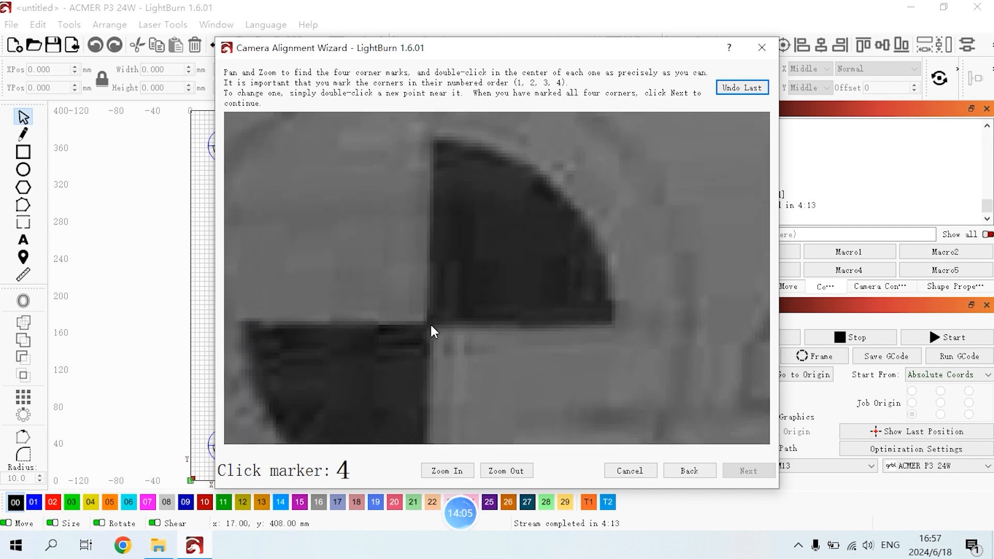
double_click(431, 326)
scroll(520, 325, "down", 8)
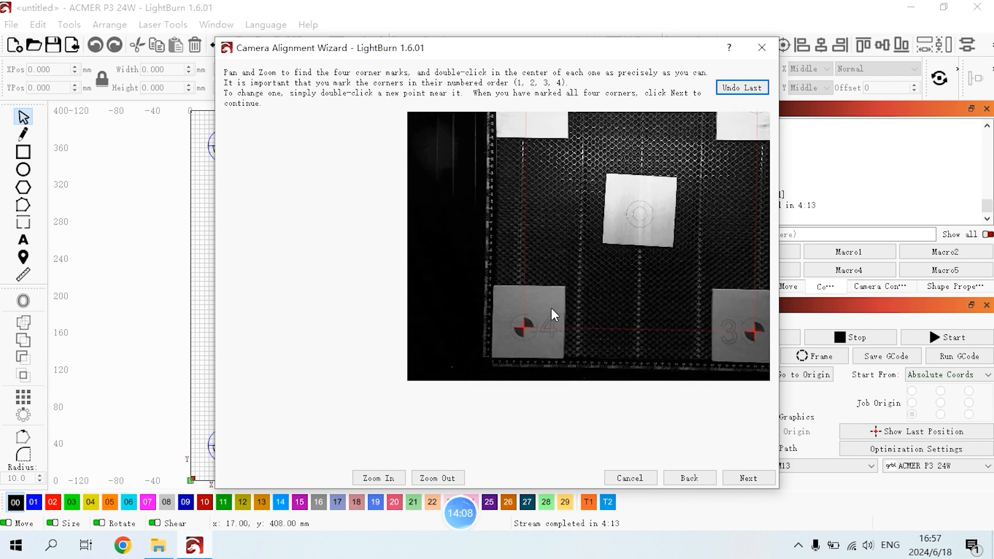
scroll(553, 309, "down", 3)
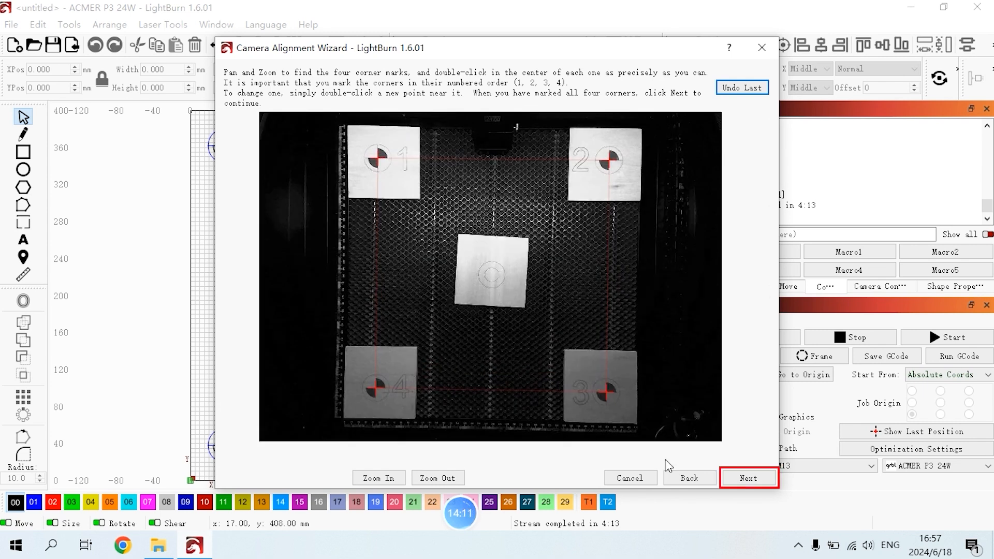
left_click(749, 478)
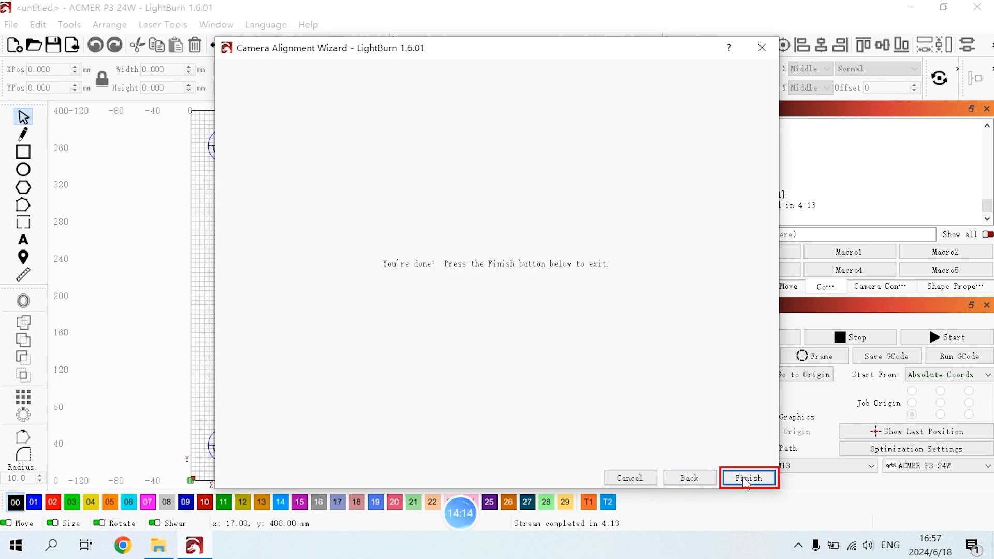
left_click(747, 479)
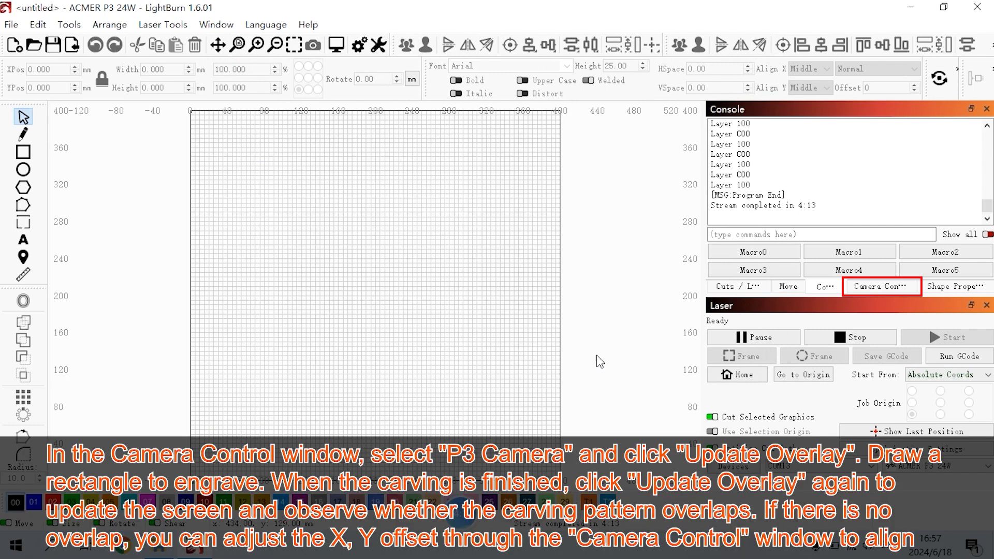
Select the P3 Camera for the workspace overlay, turn off Fade and update the overlay
left_click(862, 292)
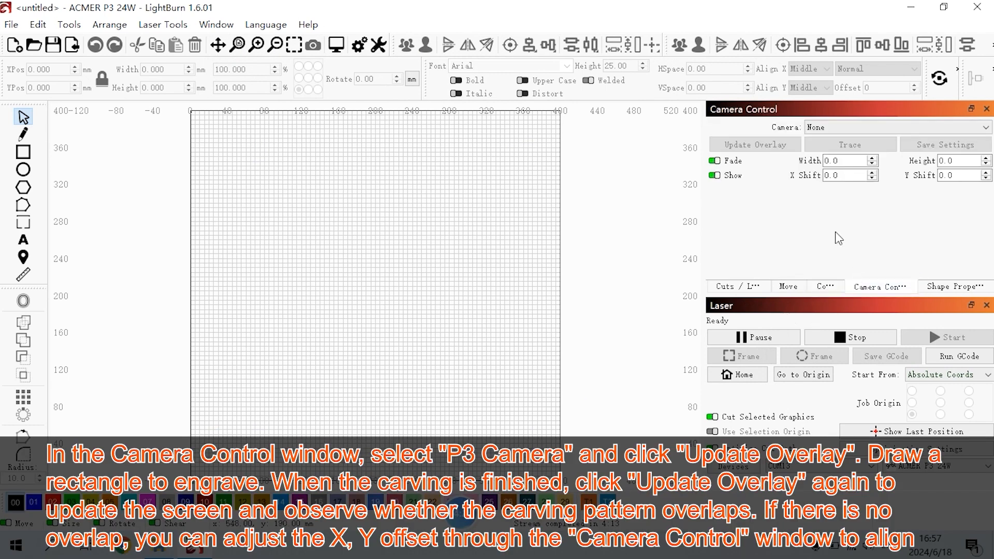
left_click(836, 133)
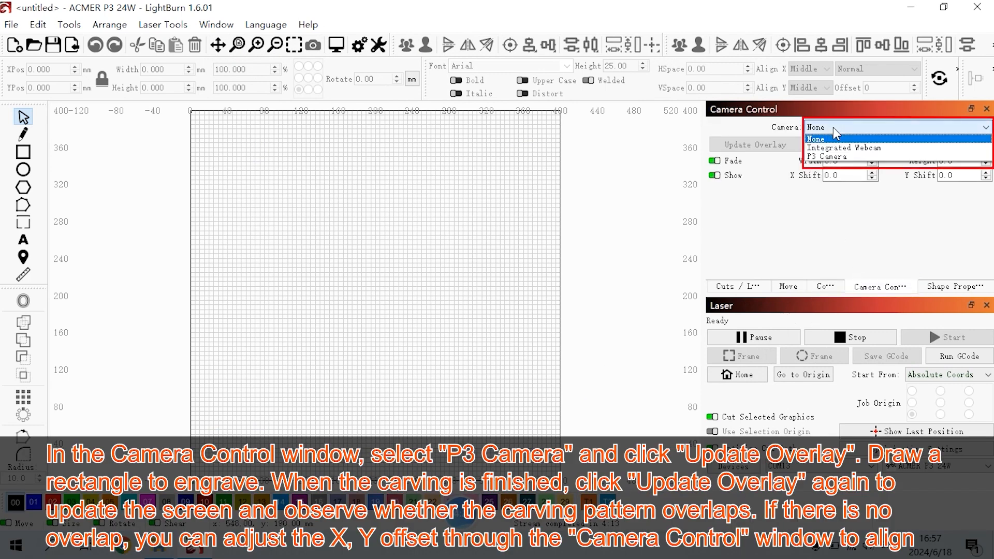
left_click(836, 155)
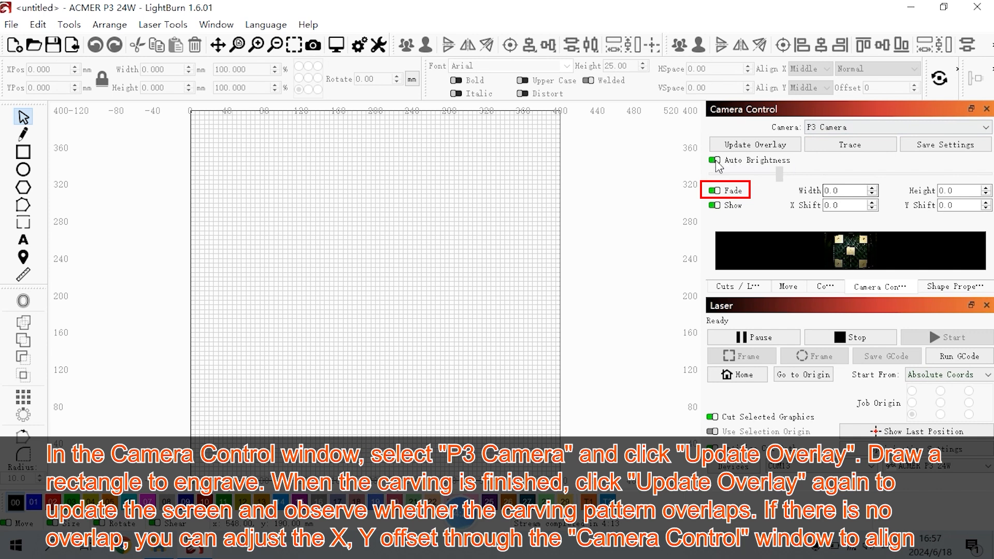
left_click(715, 190)
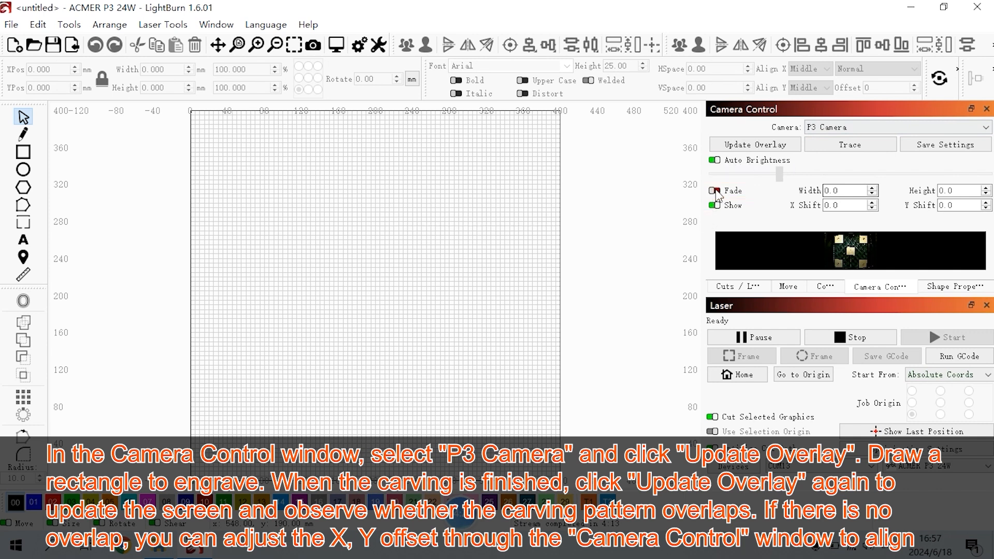
left_click(759, 150)
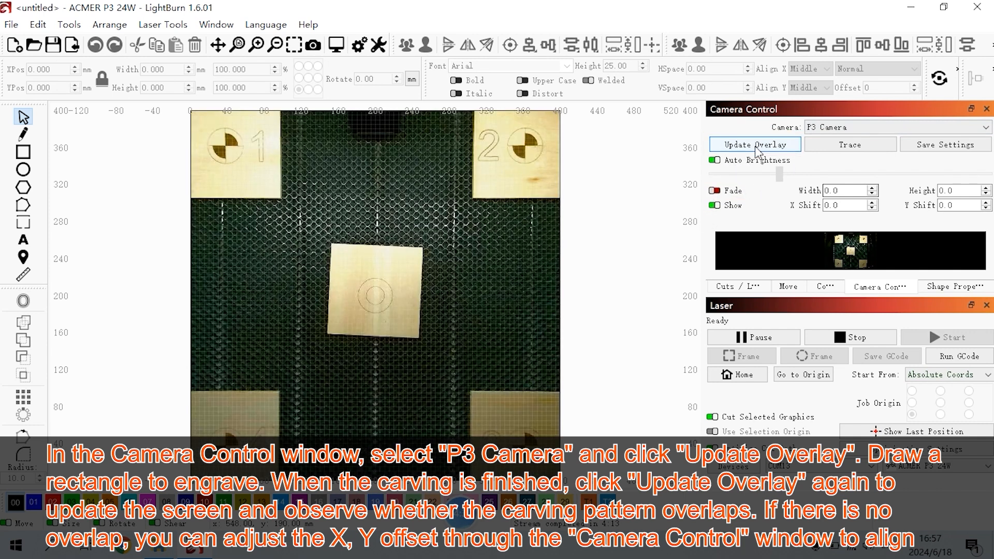
Draw a rectangle about 14 by 11 mm above the circles on the central wooden piece and select it
left_click(22, 152)
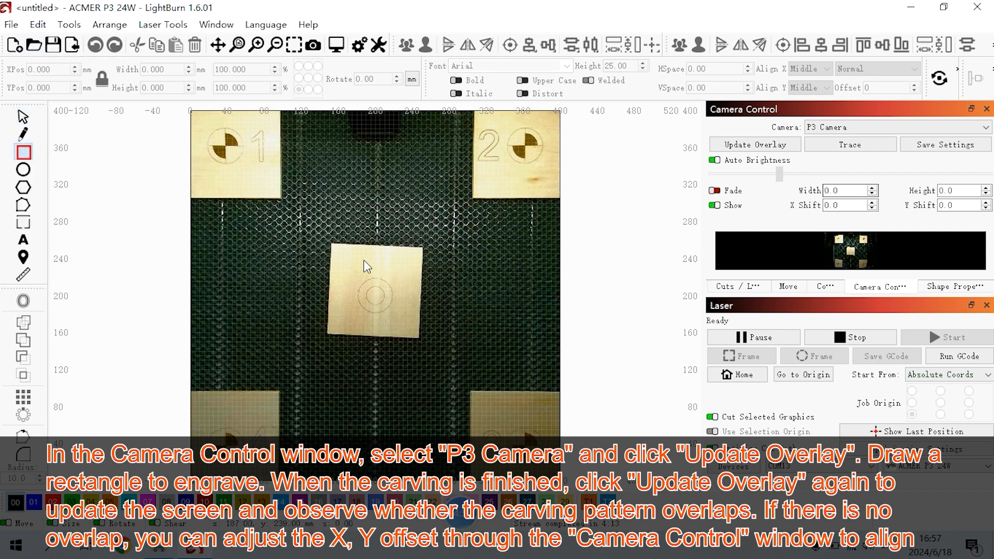
left_click_drag(378, 270, 377, 271)
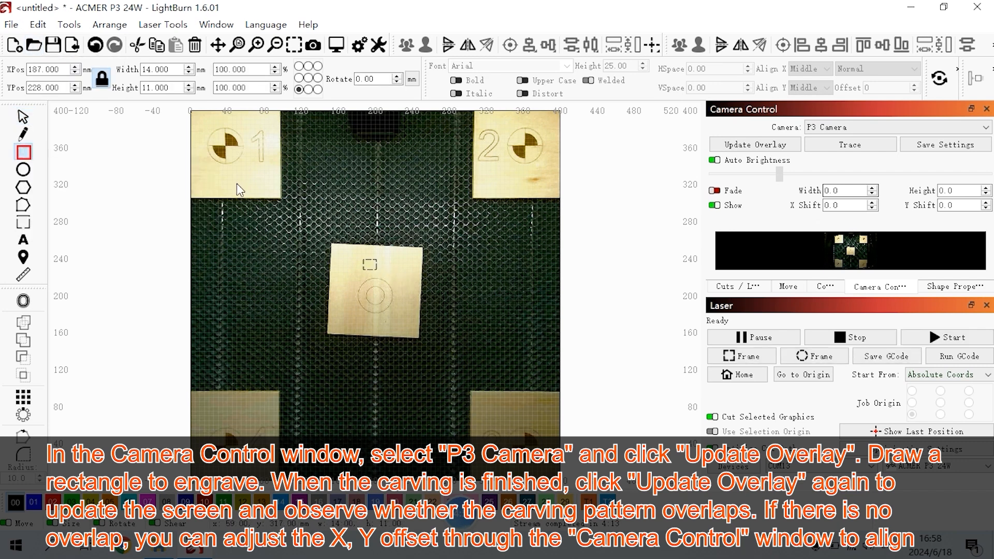
left_click(23, 117)
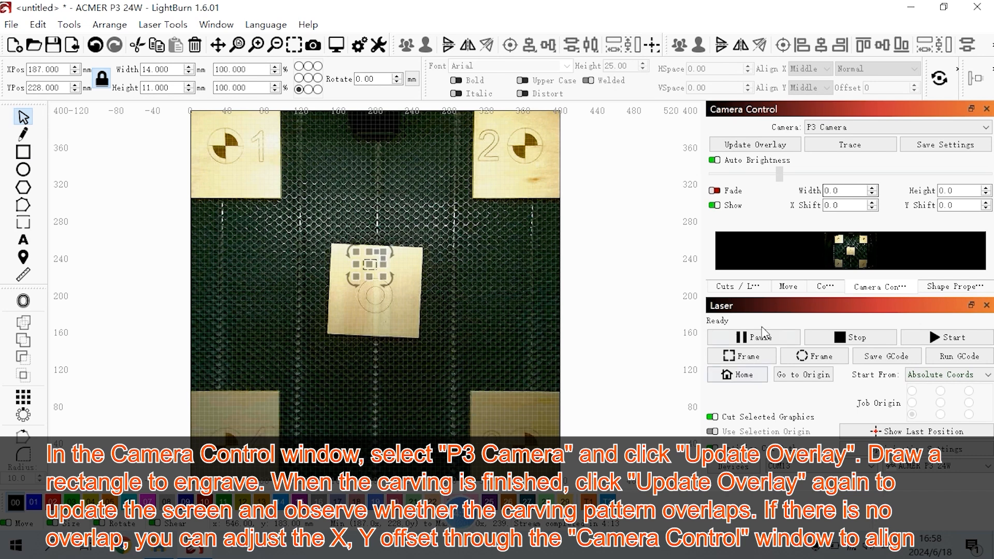
Set the rectangle's line layer C00 to speed 10000 mm/min and max power 70%, with Air Assist off
left_click(737, 287)
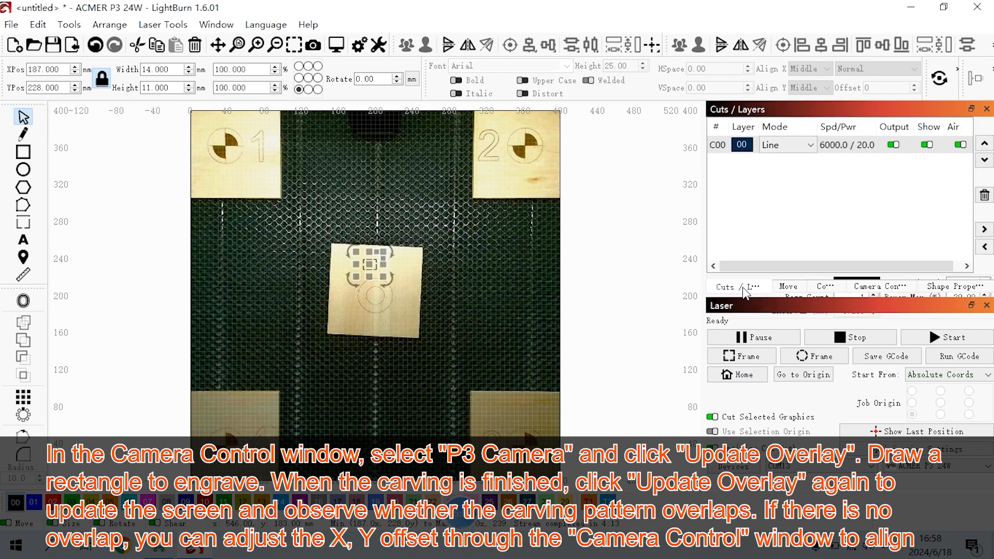
double_click(836, 148)
double_click(325, 83)
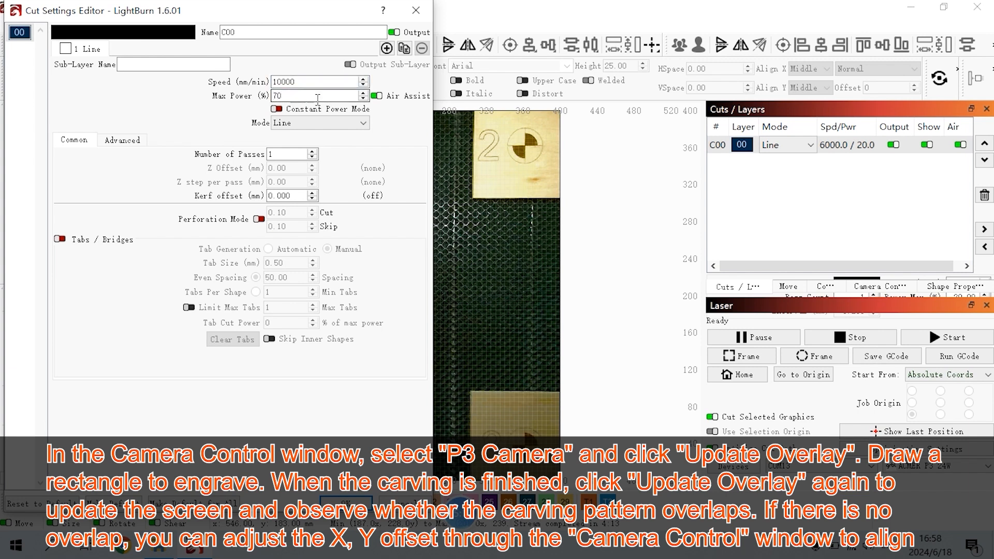
left_click(378, 96)
left_click(346, 501)
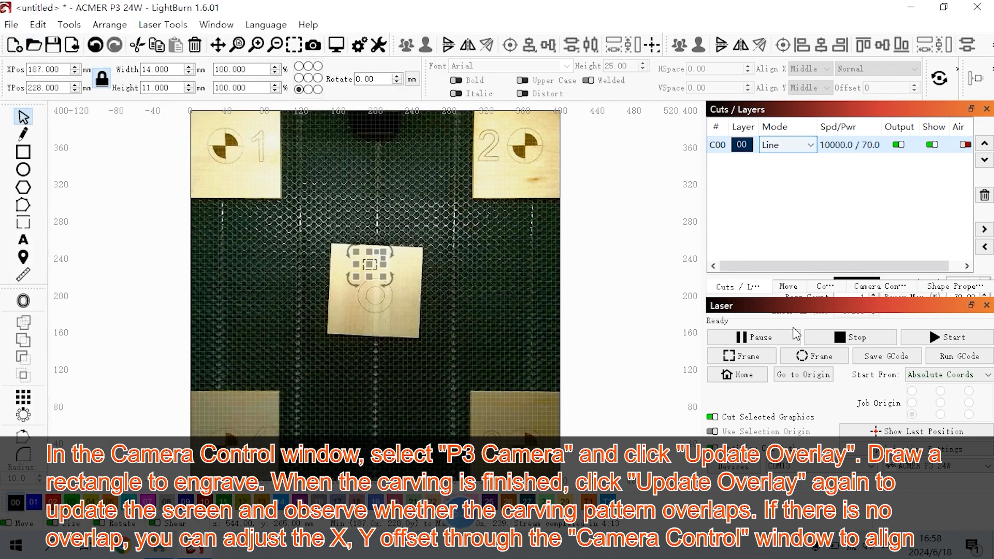
Home the machine and engrave the rectangle, refreshing the camera overlay to compare the engraving with the drawn shape
left_click(738, 375)
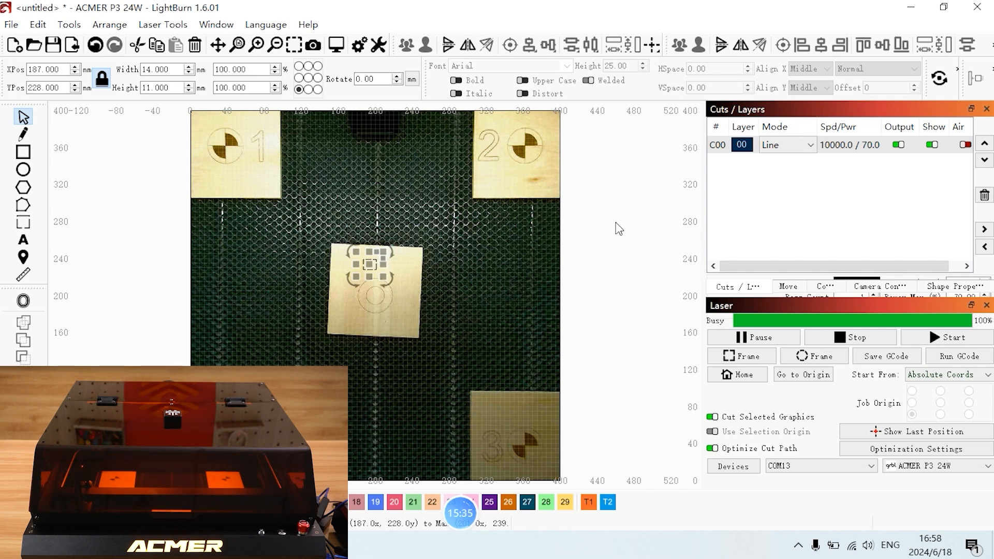
left_click(939, 341)
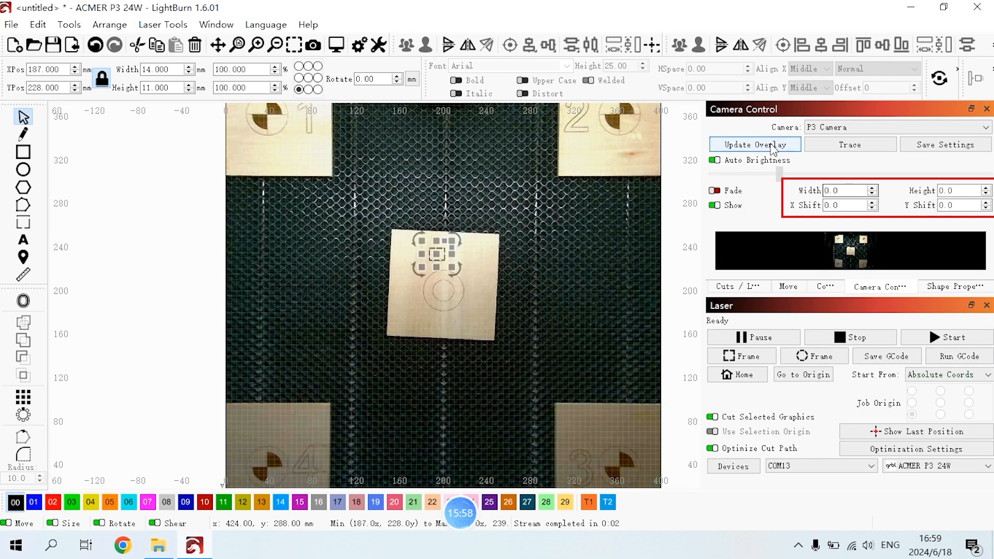
scroll(444, 255, "up", 5)
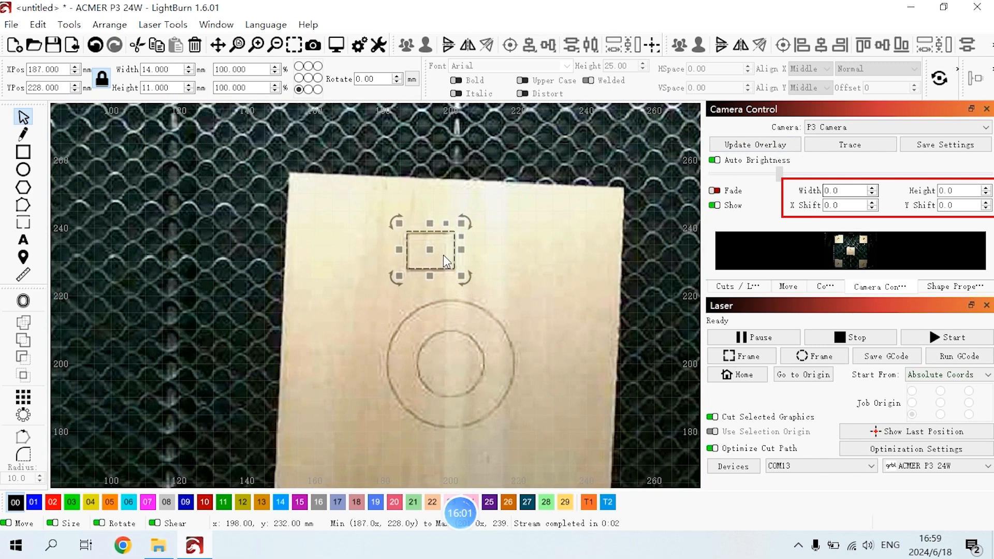
Open the dinosaur image 1.png from the Material Library folder on drive D, listing all supported file types
scroll(443, 255, "down", 5)
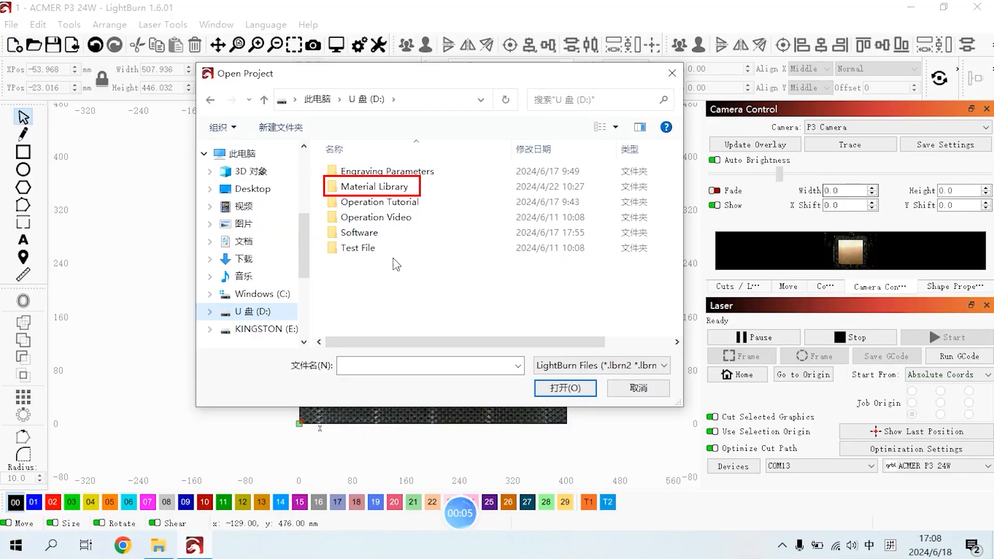
double_click(411, 193)
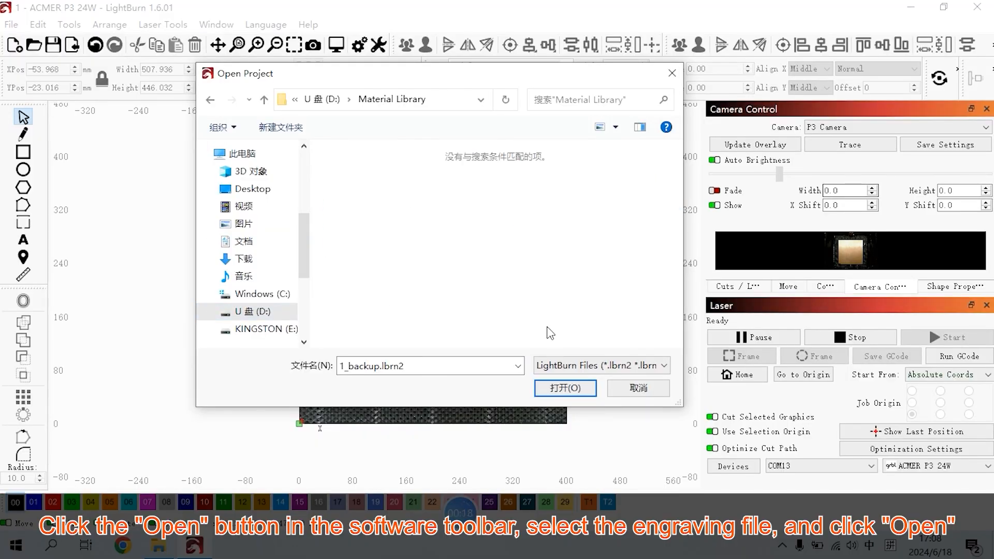
left_click(601, 365)
left_click(592, 393)
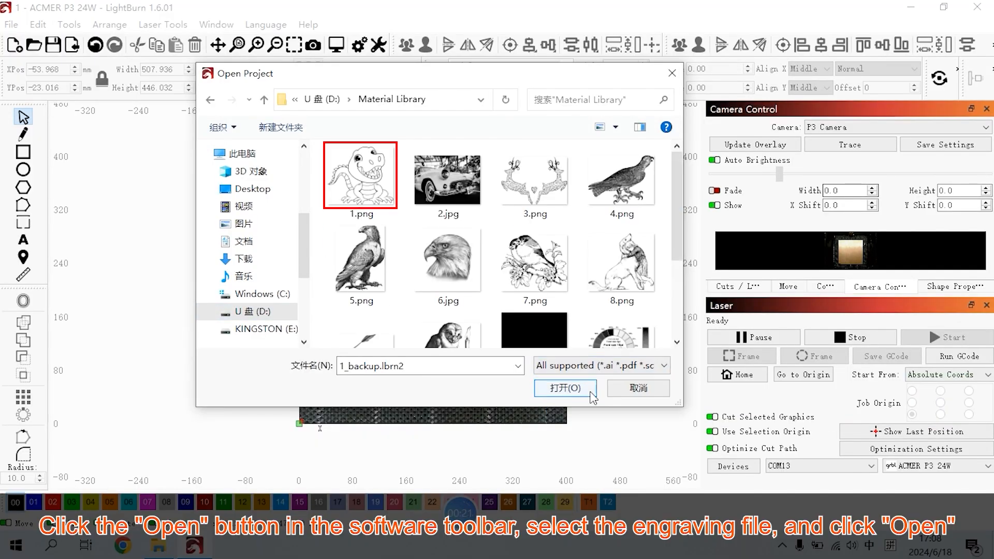
left_click(361, 180)
left_click(555, 388)
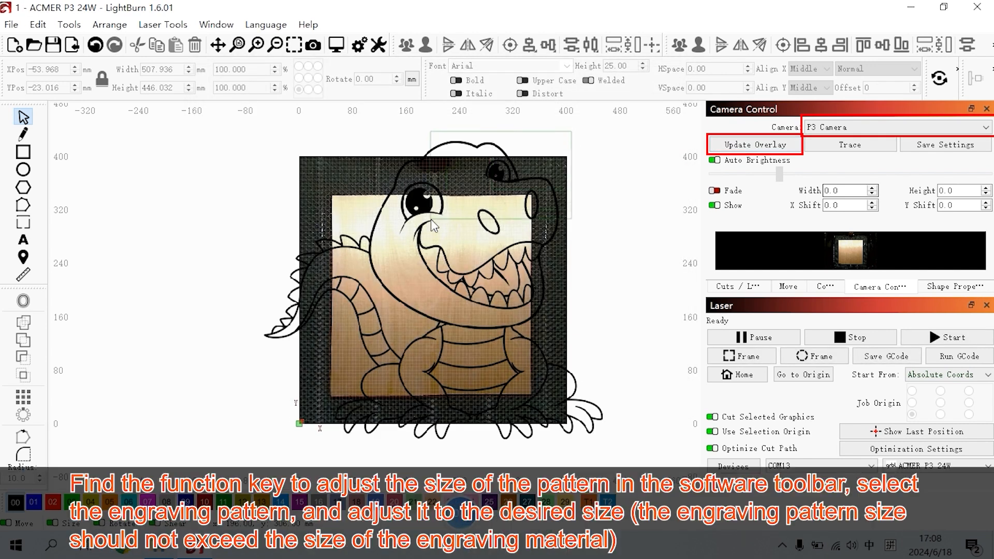
Select the imported dinosaur image and set its width to 50 mm with the proportions locked
left_click(431, 219)
double_click(182, 69)
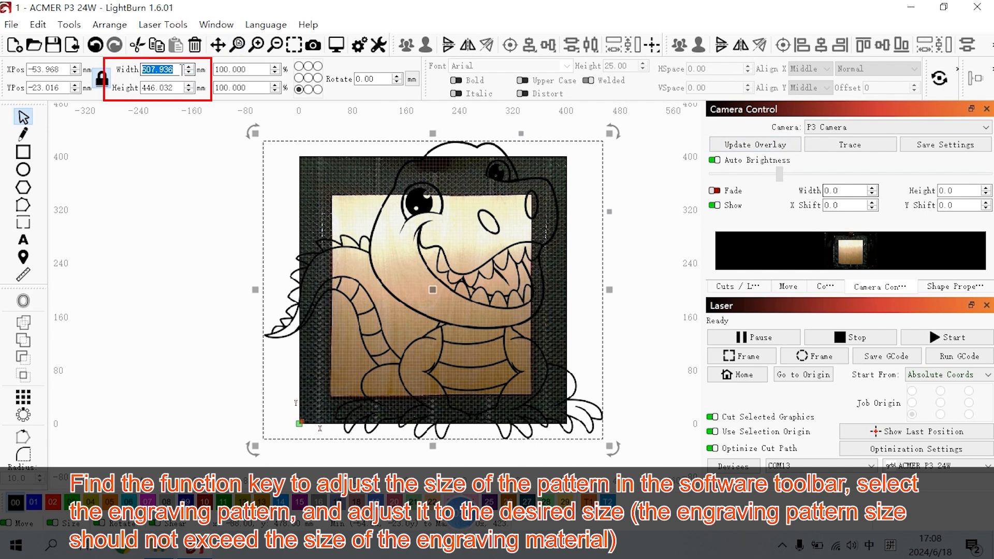
type("50")
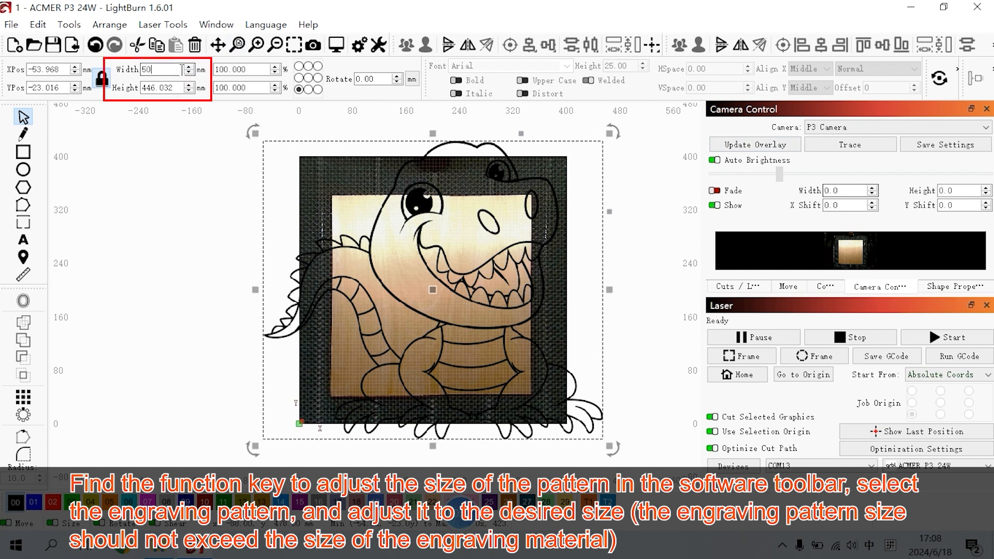
key("Return")
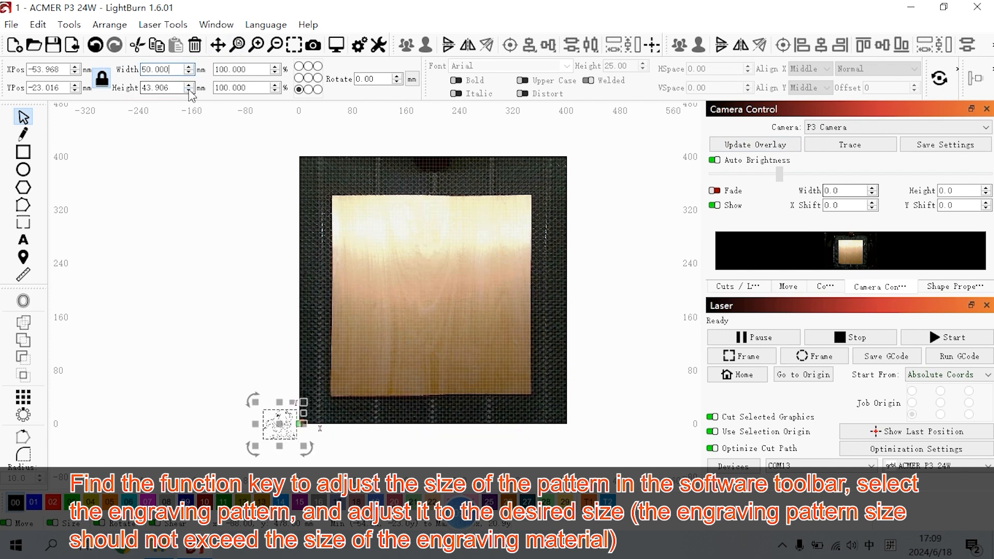
Set image layer C00 to 20000 mm/min, 100% max power, Air Assist off, 1% overscanning, 0.1 mm line interval and Threshold image mode
left_click(745, 288)
double_click(777, 145)
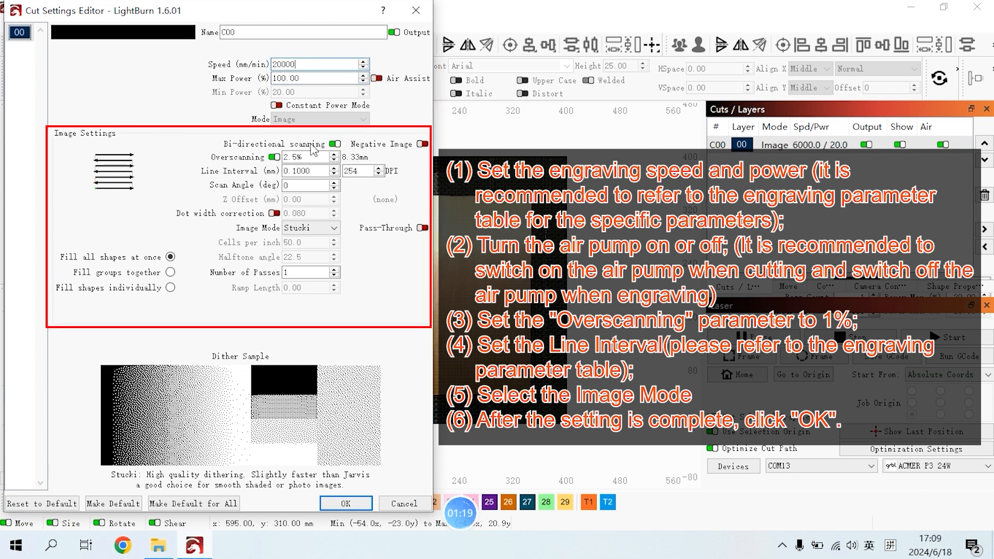
type("1")
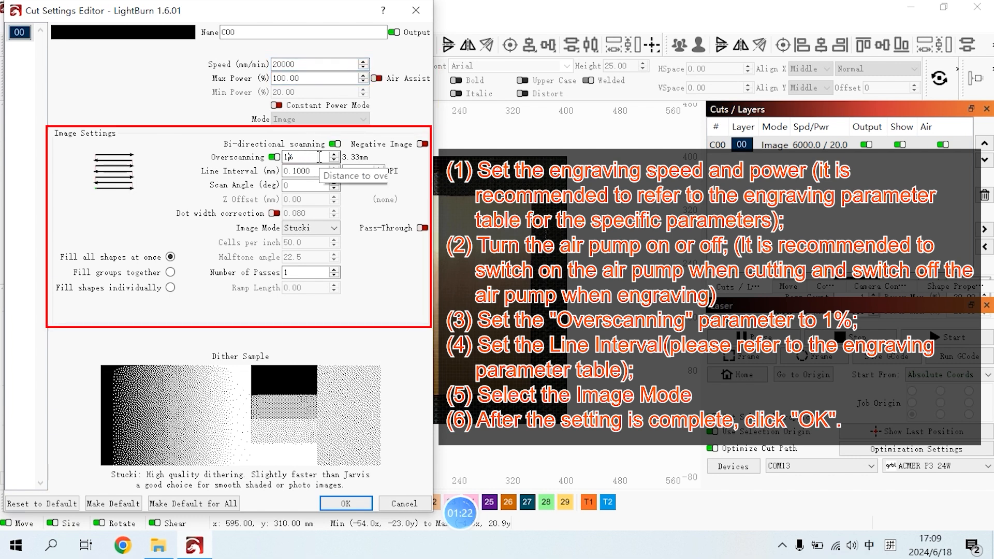
double_click(319, 171)
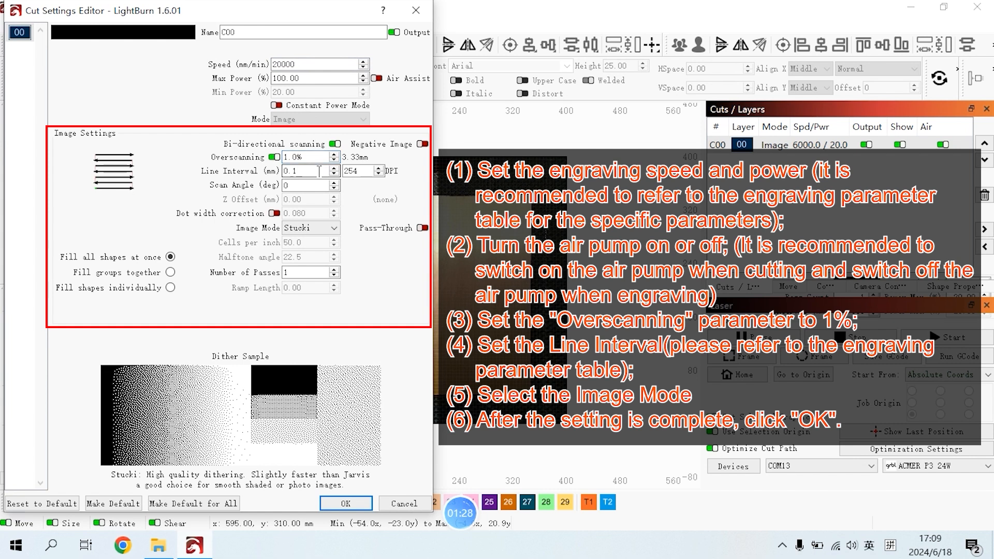
left_click(326, 227)
left_click(325, 241)
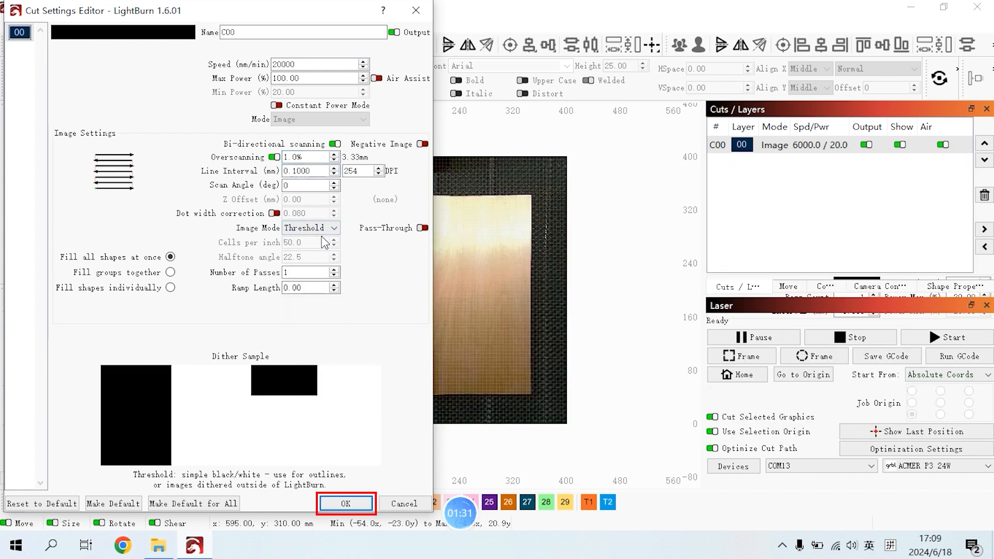
left_click(345, 503)
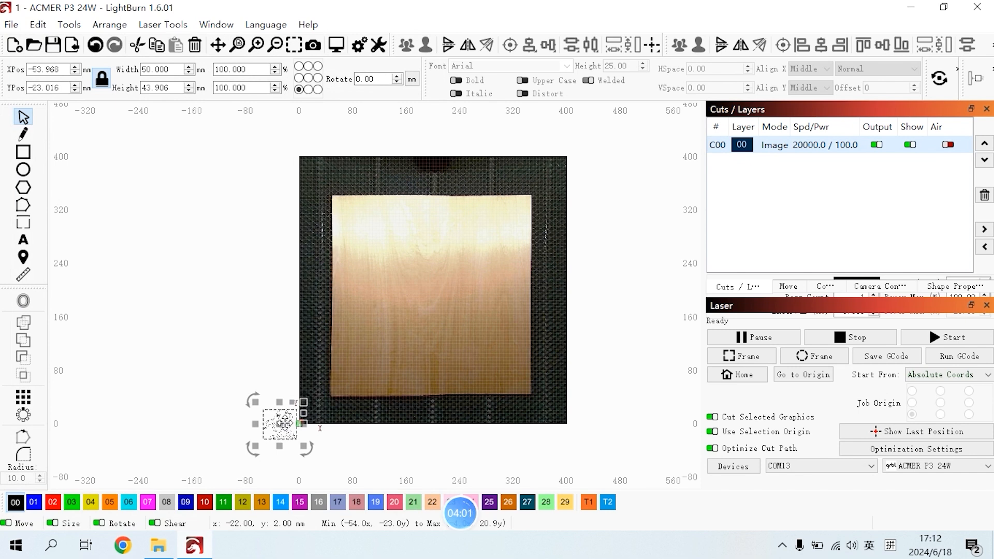
Move the dinosaur image to the middle of the wooden board and start engraving it after homing and framing
left_click_drag(282, 423, 326, 408)
left_click_drag(368, 373, 434, 300)
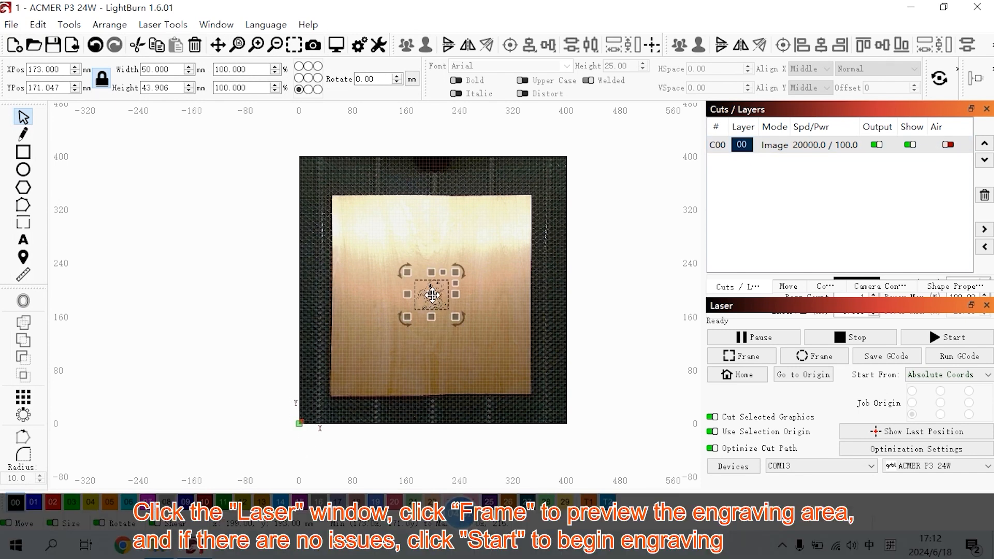
left_click(738, 376)
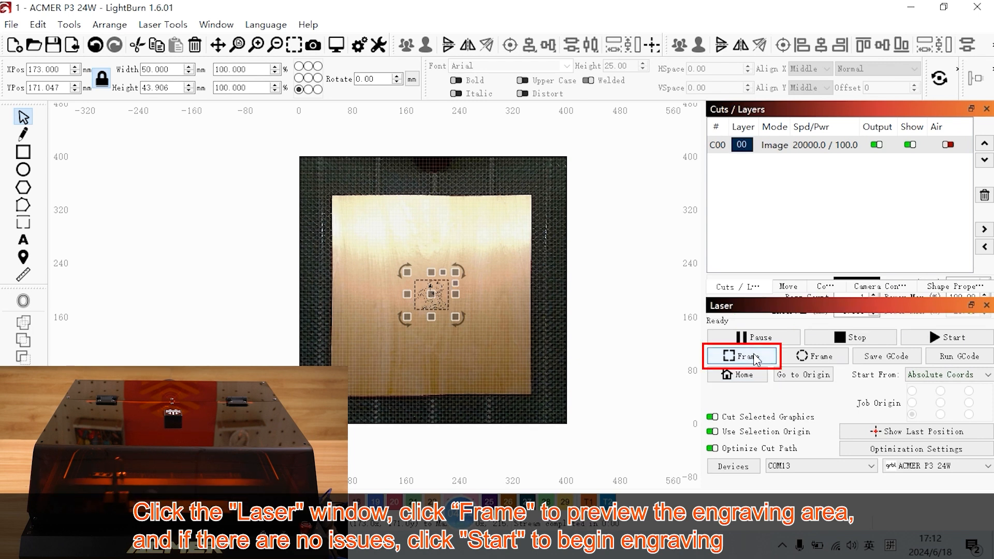
left_click(944, 343)
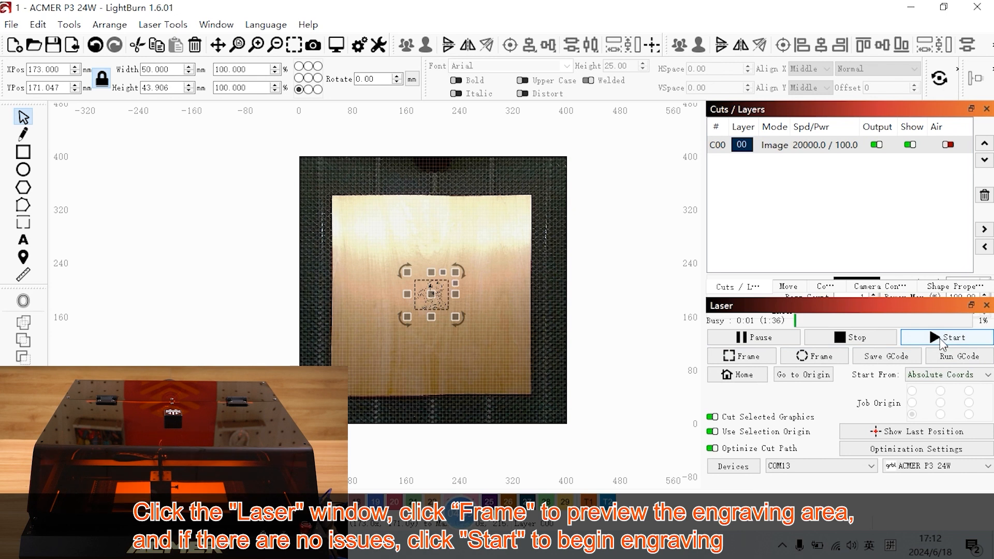